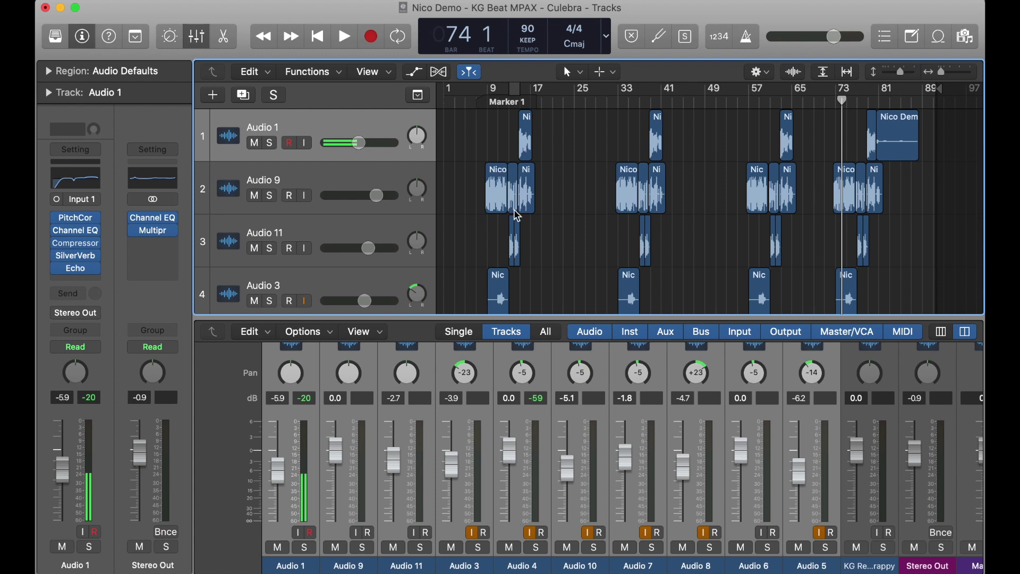
Examine the full track list and its regions, from Audio 1 down to KG Reggeton Trappy.
{"action": "scroll", "coordinate": [558, 139], "scroll_direction": "down", "scroll_amount": 5}
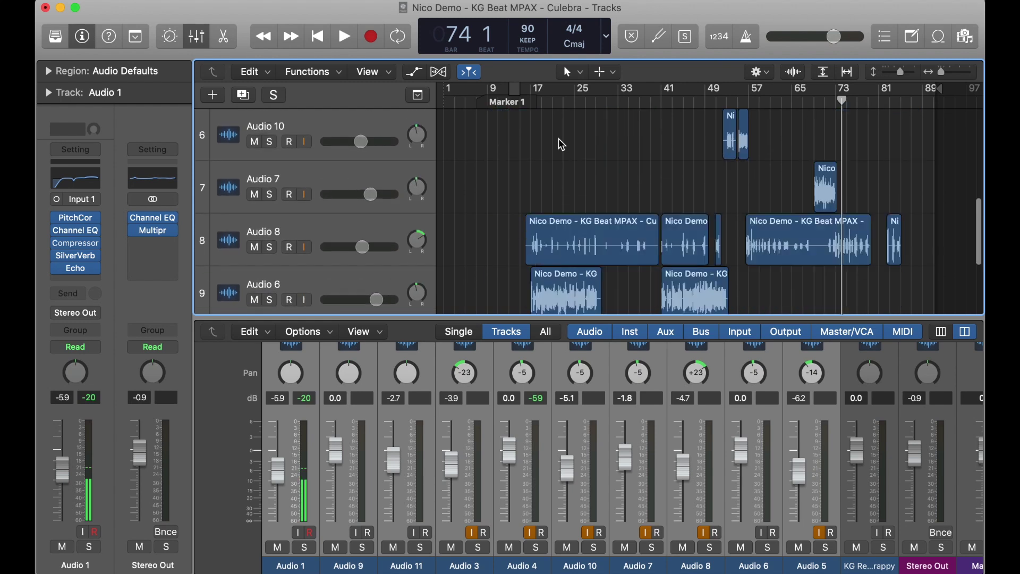
{"action": "scroll", "coordinate": [563, 144], "scroll_direction": "down", "scroll_amount": 4}
{"action": "scroll", "coordinate": [563, 145], "scroll_direction": "up", "scroll_amount": 3}
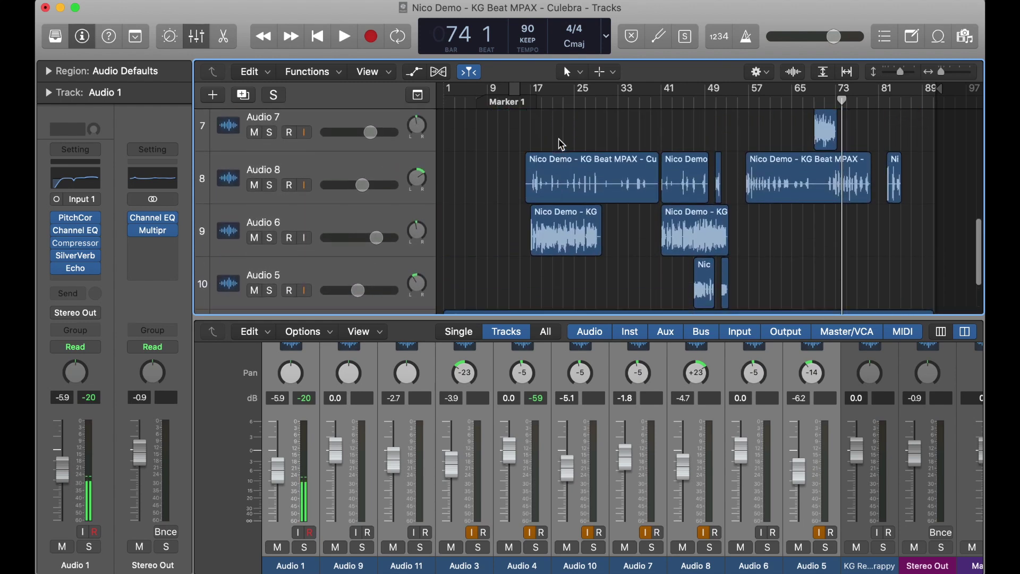
{"action": "scroll", "coordinate": [560, 140], "scroll_direction": "up", "scroll_amount": 6}
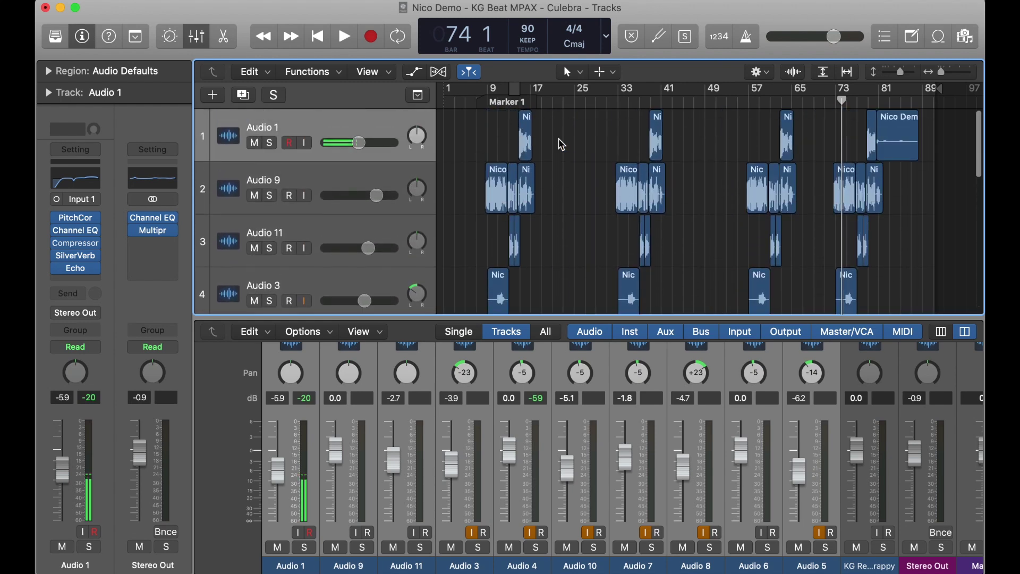
{"action": "scroll", "coordinate": [559, 141], "scroll_direction": "down", "scroll_amount": 8}
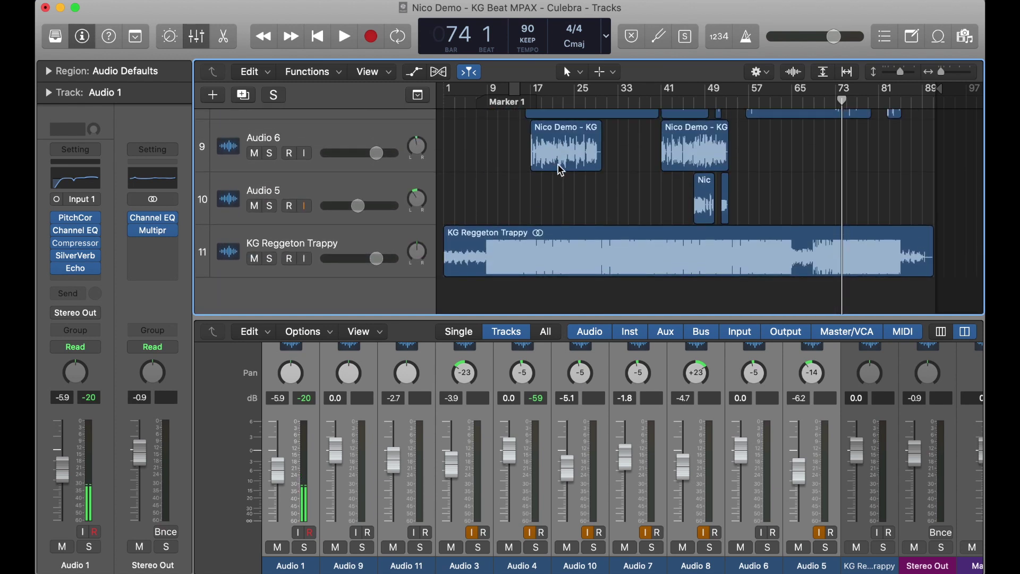
{"action": "scroll", "coordinate": [561, 170], "scroll_direction": "up", "scroll_amount": 8}
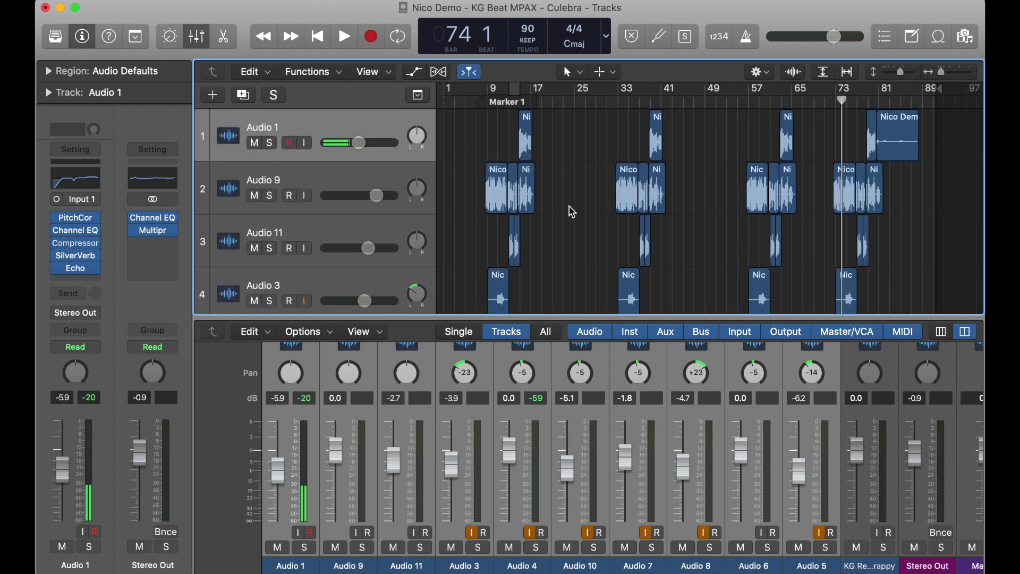
{"action": "scroll", "coordinate": [571, 212], "scroll_direction": "down", "scroll_amount": 2}
{"action": "scroll", "coordinate": [571, 211], "scroll_direction": "down", "scroll_amount": 6}
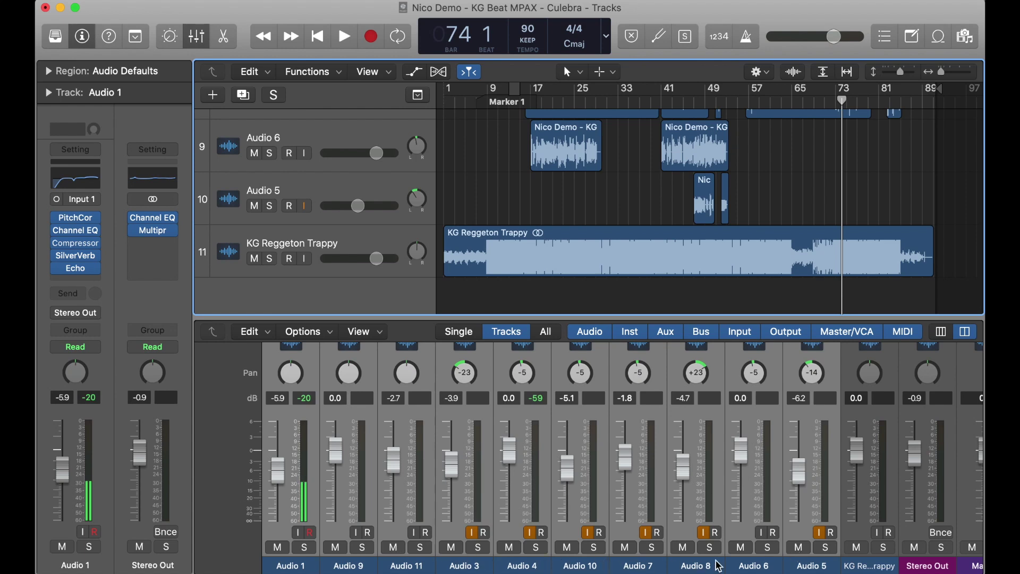
{"action": "scroll", "coordinate": [808, 225], "scroll_direction": "up", "scroll_amount": 10}
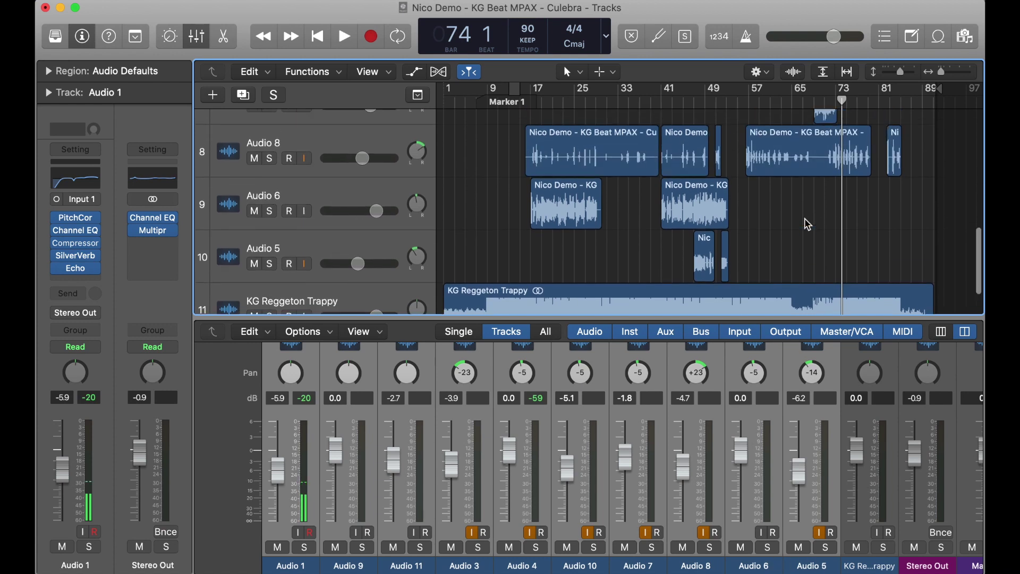
{"action": "scroll", "coordinate": [806, 223], "scroll_direction": "up", "scroll_amount": 5}
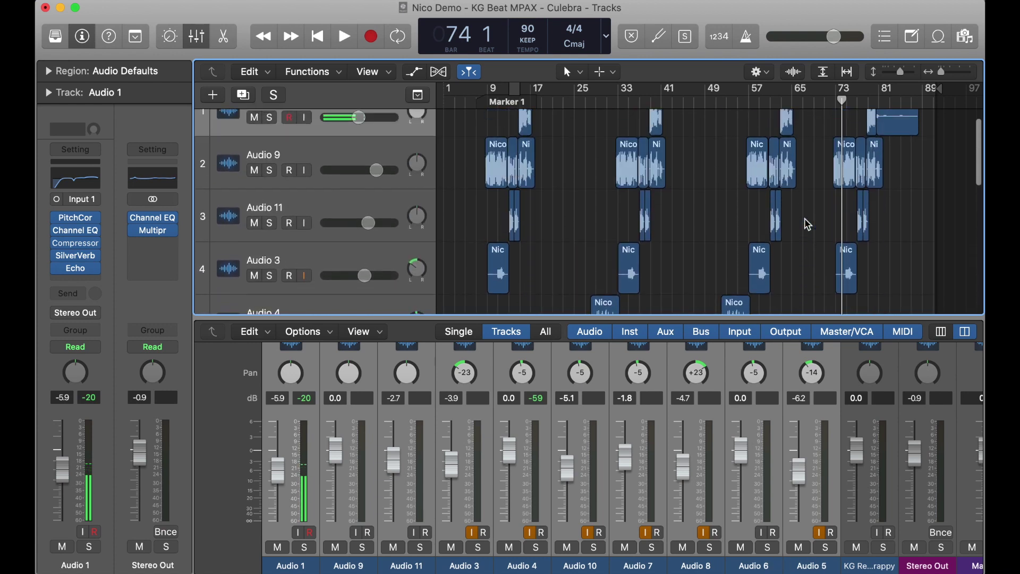
{"action": "scroll", "coordinate": [562, 438], "scroll_direction": "up", "scroll_amount": 10}
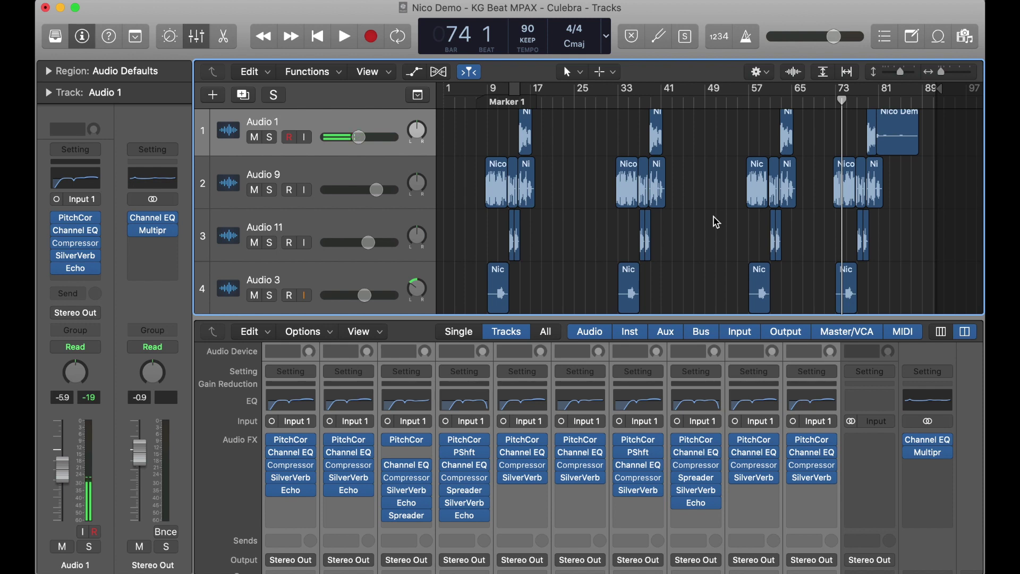
Examine the vocal regions up close between bars 49 and 65, down to the lowest track.
{"action": "scroll", "coordinate": [715, 218], "scroll_direction": "down", "scroll_amount": 3}
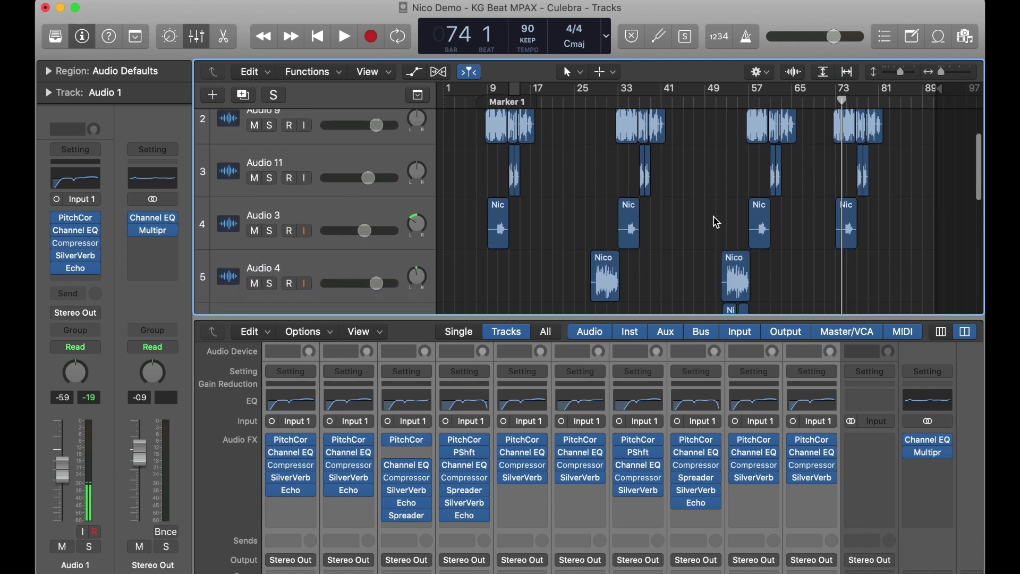
{"action": "scroll", "coordinate": [588, 178], "scroll_direction": "up", "scroll_amount": 3}
{"action": "key", "text": "super+Right"}
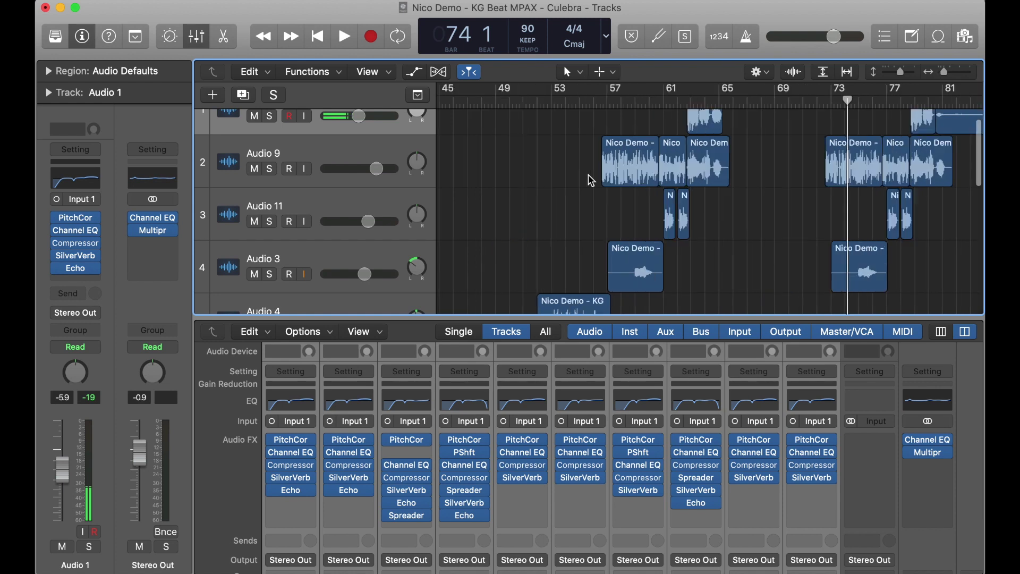
{"action": "key", "text": "super+Right"}
{"action": "key", "text": "super+Right"}
{"action": "scroll", "coordinate": [588, 175], "scroll_direction": "up", "scroll_amount": 2}
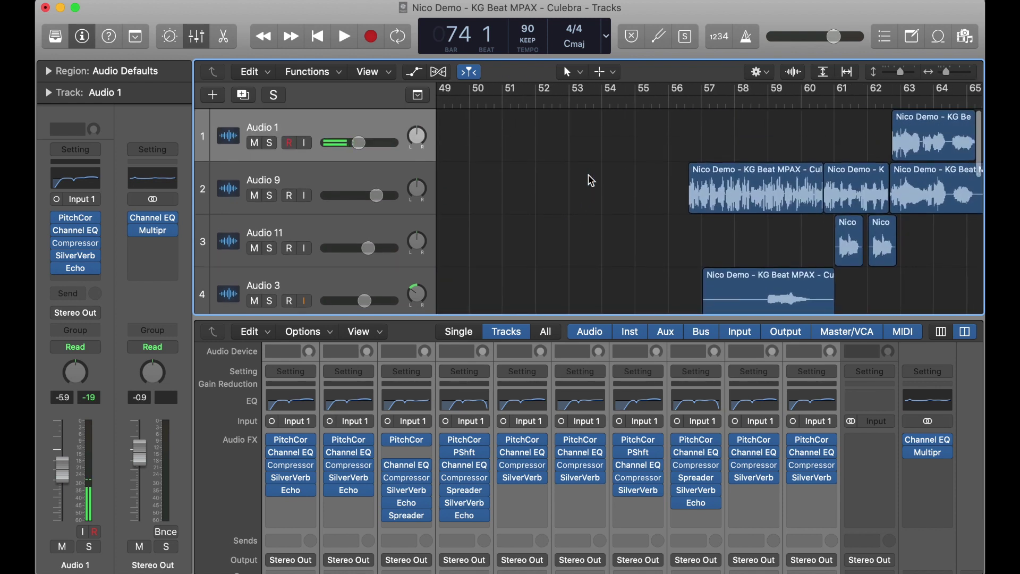
{"action": "scroll", "coordinate": [588, 175], "scroll_direction": "down", "scroll_amount": 2}
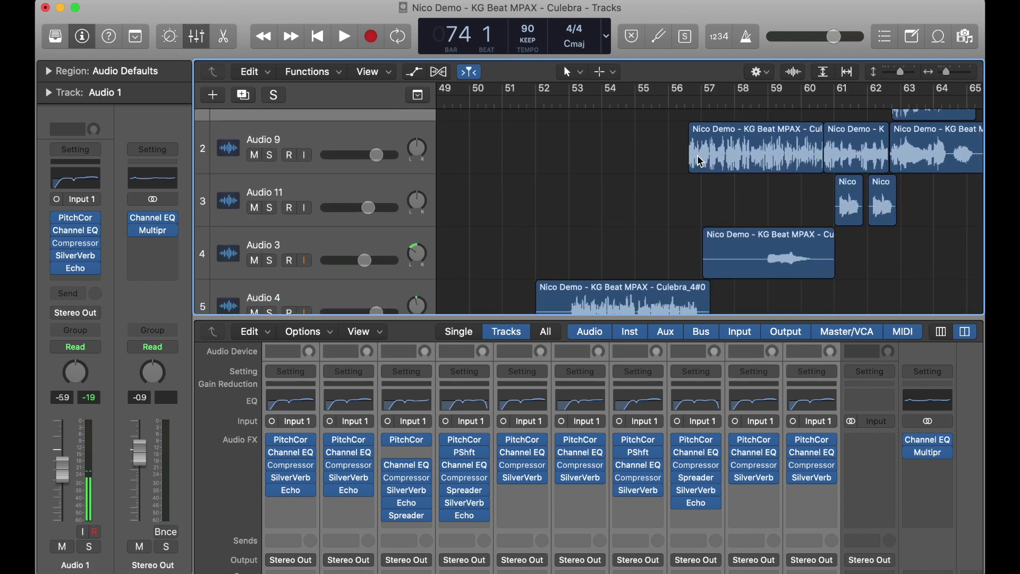
{"action": "key", "text": "super+Left"}
{"action": "key", "text": "super+Left"}
{"action": "scroll", "coordinate": [696, 160], "scroll_direction": "down", "scroll_amount": 5}
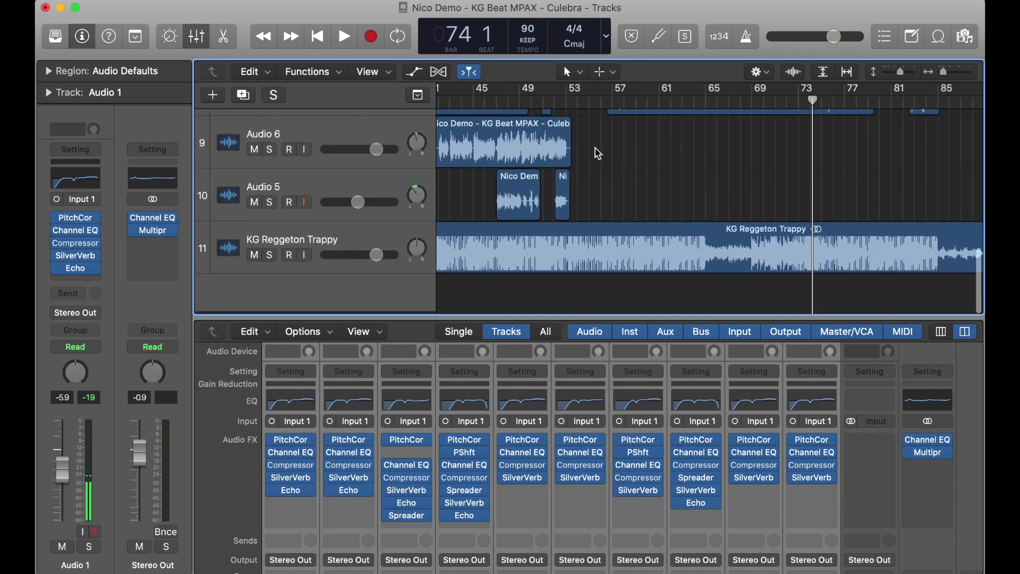
Play the song from bar 7 and examine the first vocal regions up close.
{"action": "scroll", "coordinate": [568, 150], "scroll_direction": "left", "scroll_amount": 10}
{"action": "scroll", "coordinate": [567, 149], "scroll_direction": "up", "scroll_amount": 6}
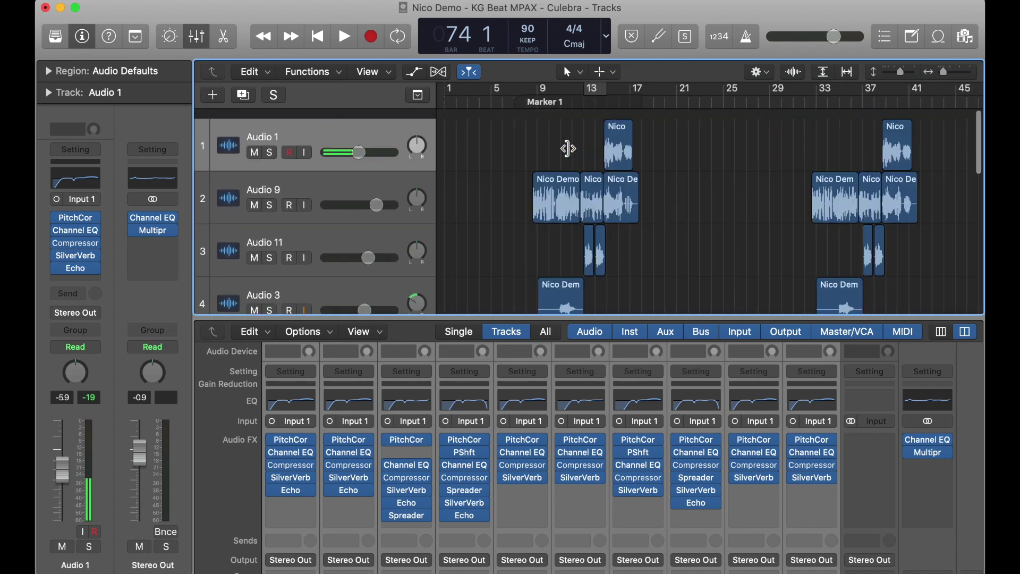
{"action": "left_click", "coordinate": [513, 103]}
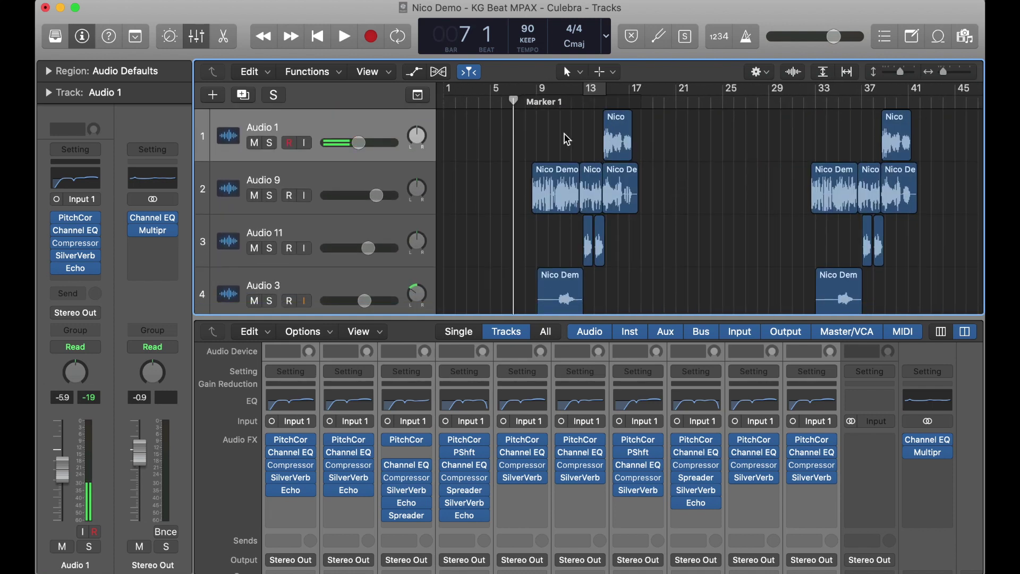
{"action": "key", "text": "space"}
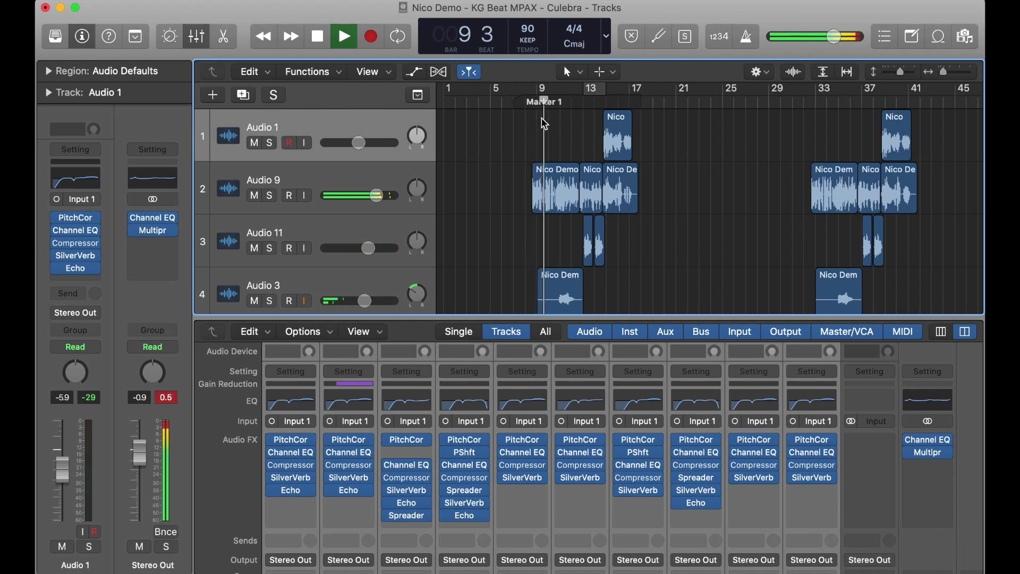
{"action": "key", "text": "super+Right"}
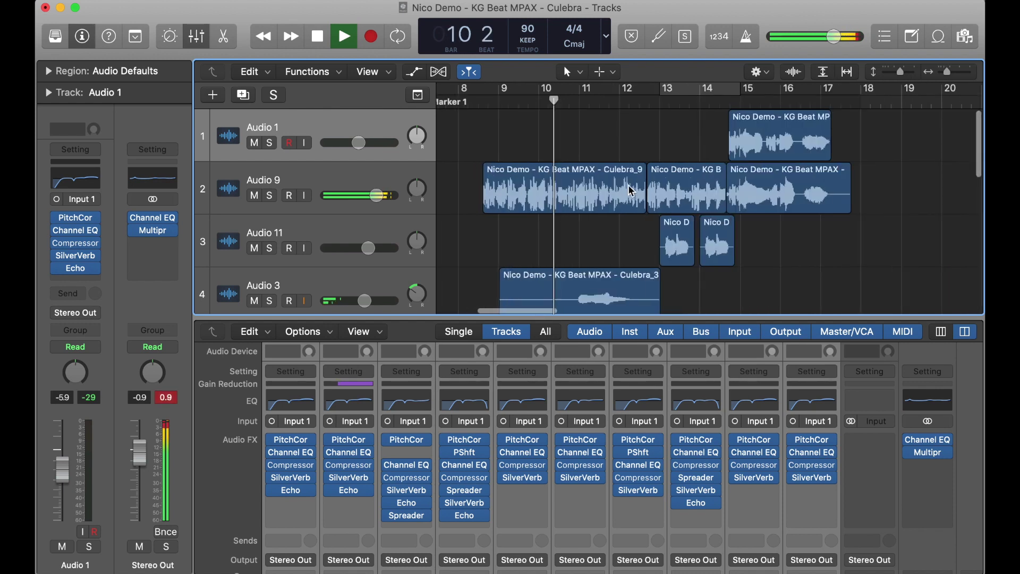
{"action": "key", "text": "super+Right"}
{"action": "key", "text": "super+Right"}
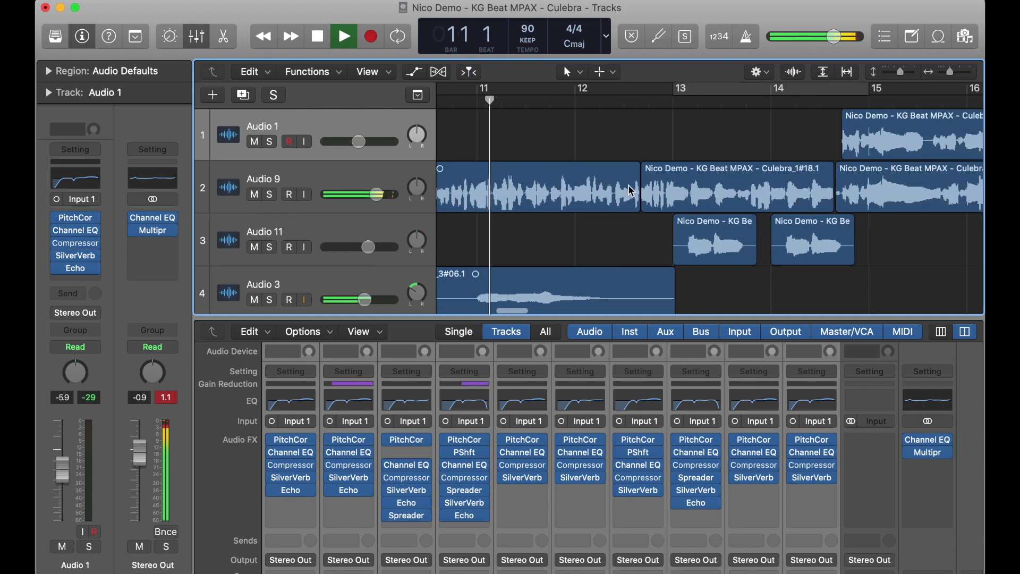
Mute the KG Reggeton Trappy beat track during playback and stop the song in bar 12.
{"action": "scroll", "coordinate": [631, 191], "scroll_direction": "down", "scroll_amount": 10}
{"action": "scroll", "coordinate": [631, 191], "scroll_direction": "up", "scroll_amount": 1}
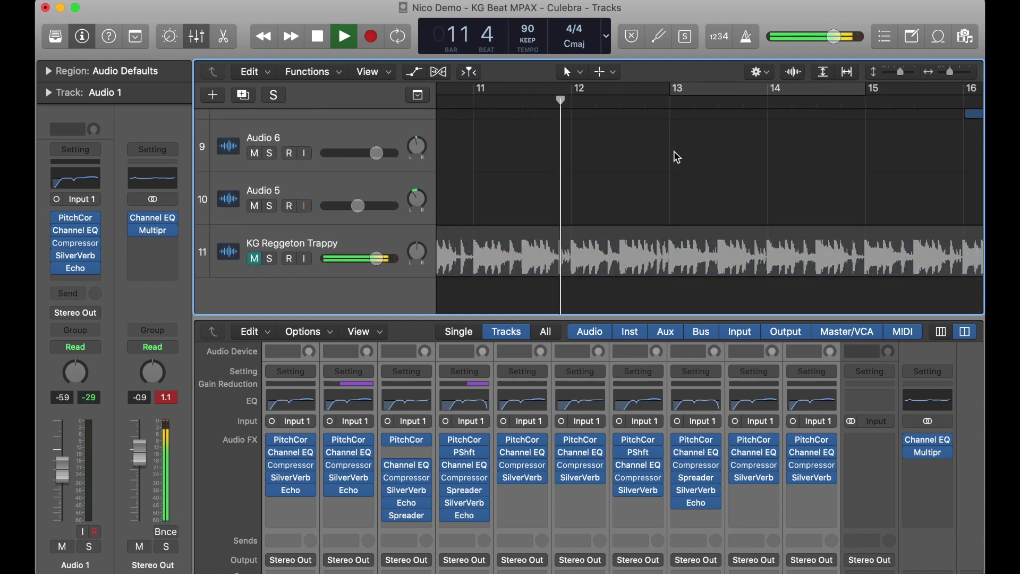
{"action": "scroll", "coordinate": [674, 151], "scroll_direction": "up", "scroll_amount": 6}
{"action": "scroll", "coordinate": [674, 151], "scroll_direction": "up", "scroll_amount": 3}
{"action": "key", "text": "super+Left"}
{"action": "key", "text": "super+Left"}
{"action": "key", "text": "super+Left"}
{"action": "key", "text": "super+Left"}
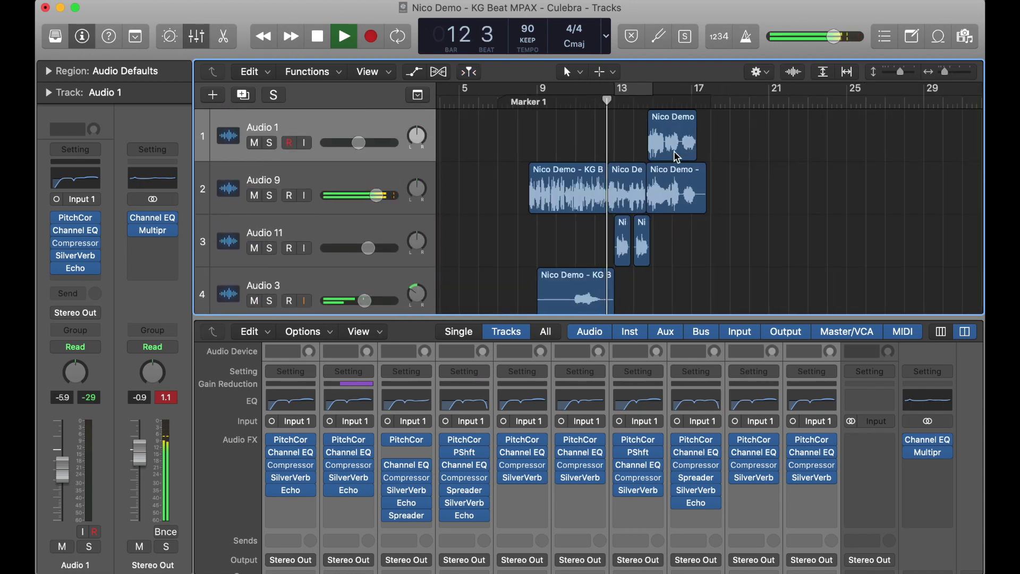
{"action": "key", "text": "space"}
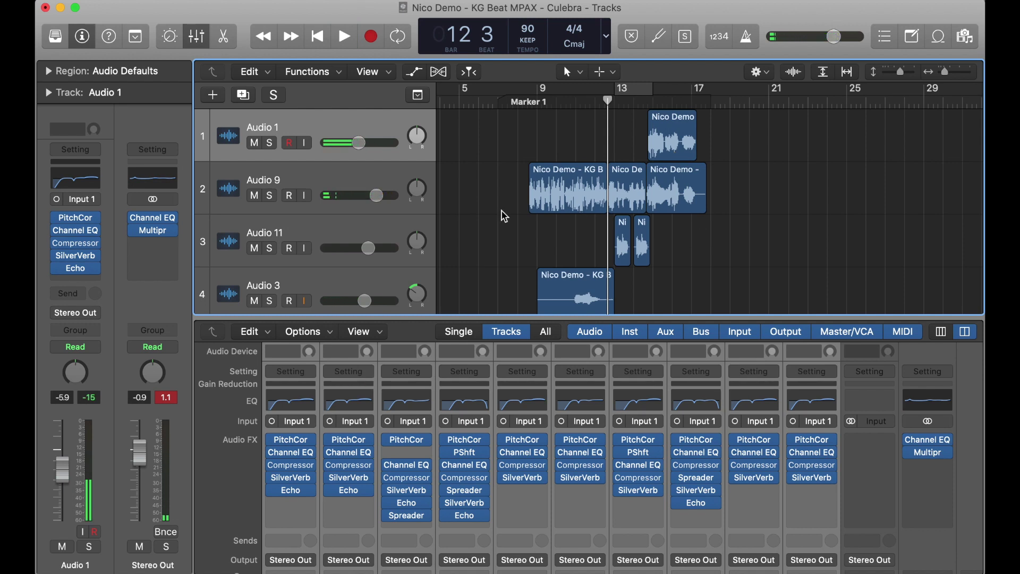
Select the Audio 9 track and listen to the vocals from bar 12 to bar 17.
{"action": "scroll", "coordinate": [505, 217], "scroll_direction": "down", "scroll_amount": 3}
{"action": "scroll", "coordinate": [550, 201], "scroll_direction": "up", "scroll_amount": 2}
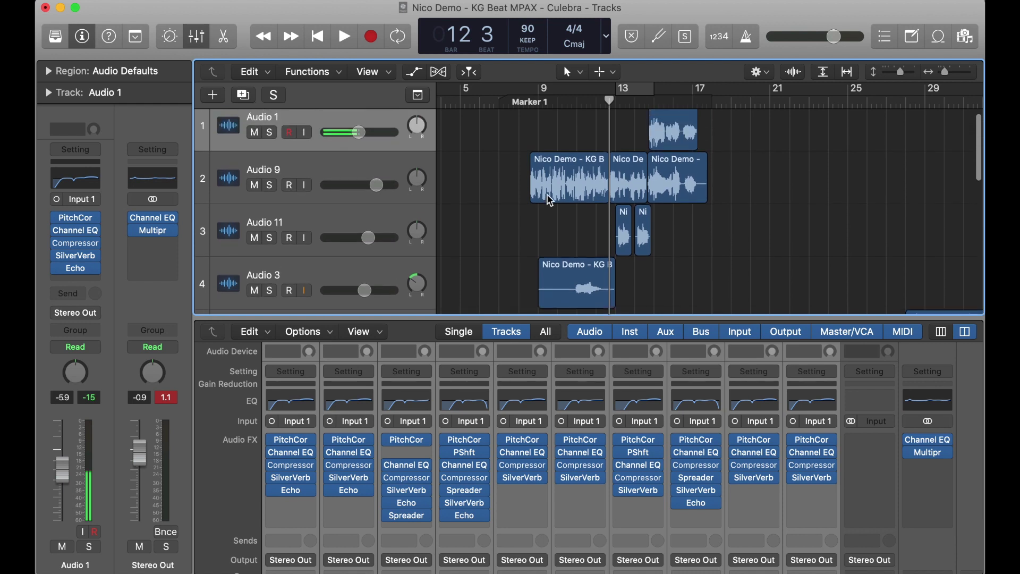
{"action": "left_click", "coordinate": [318, 170]}
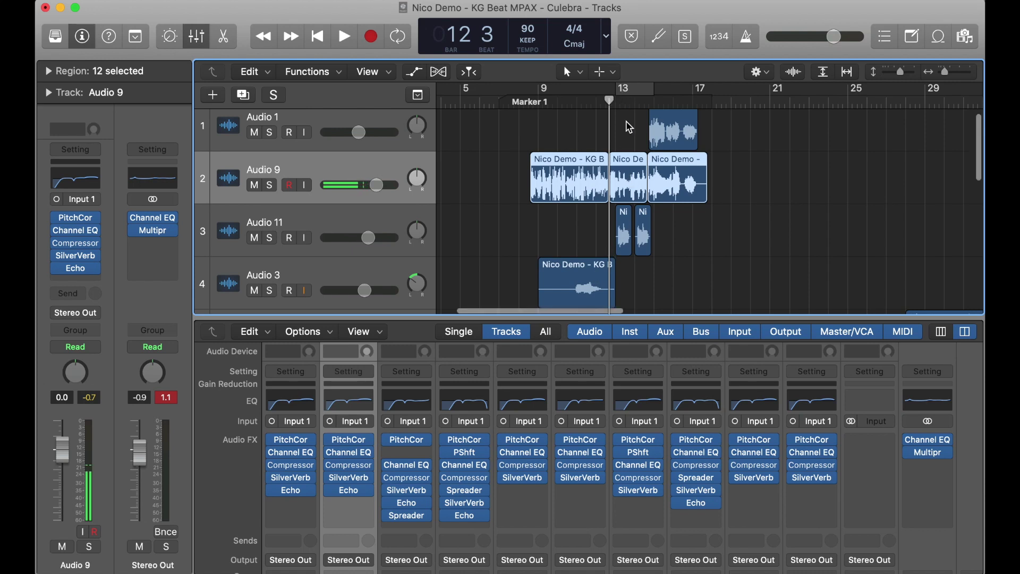
{"action": "key", "text": "super+Right"}
{"action": "key", "text": "space"}
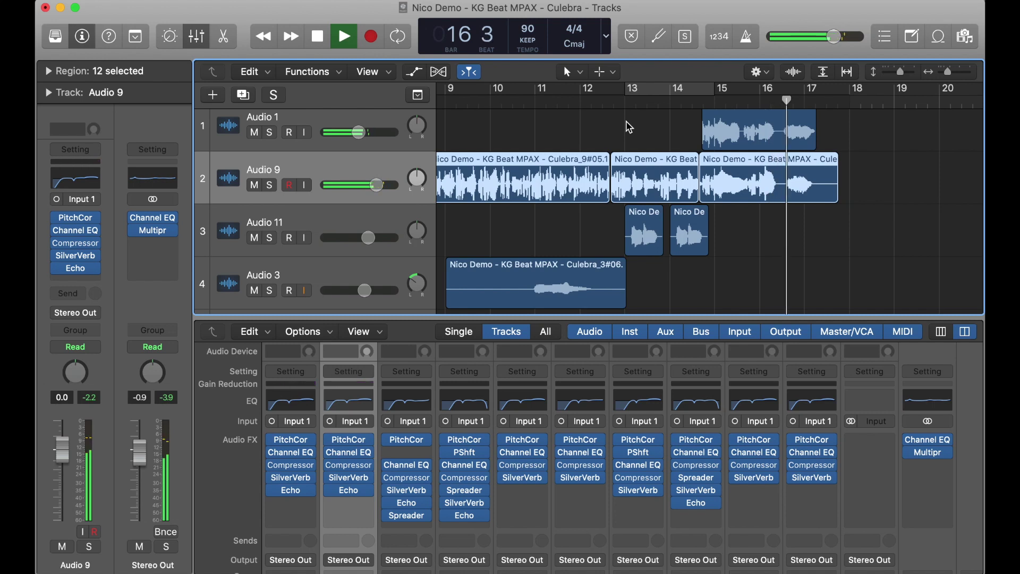
{"action": "key", "text": "space"}
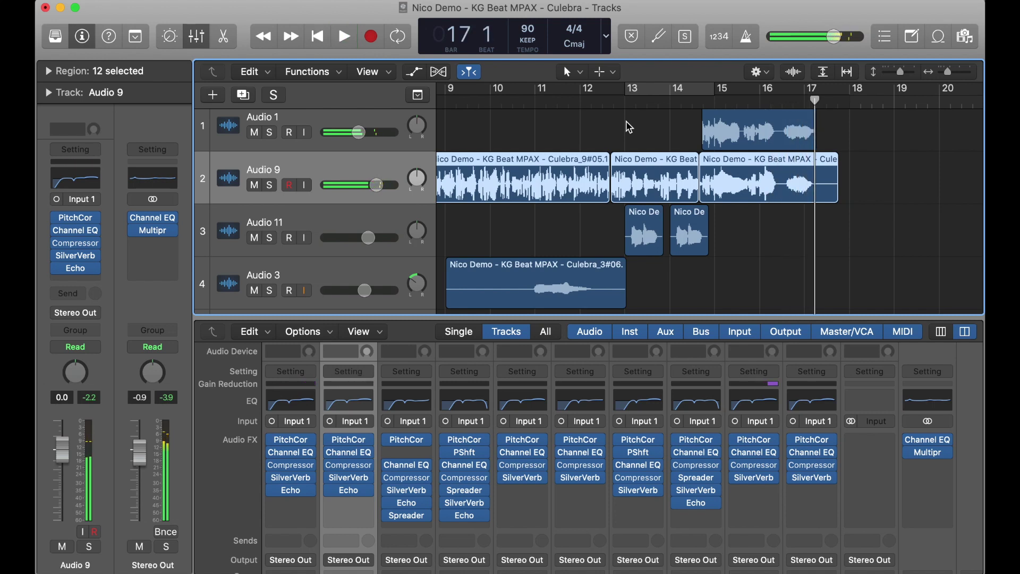
Open the Pitch Correction plug-in of the Audio 9 channel and move its window lower over the tracks.
{"action": "key", "text": "z"}
{"action": "scroll", "coordinate": [697, 213], "scroll_direction": "left", "scroll_amount": 3}
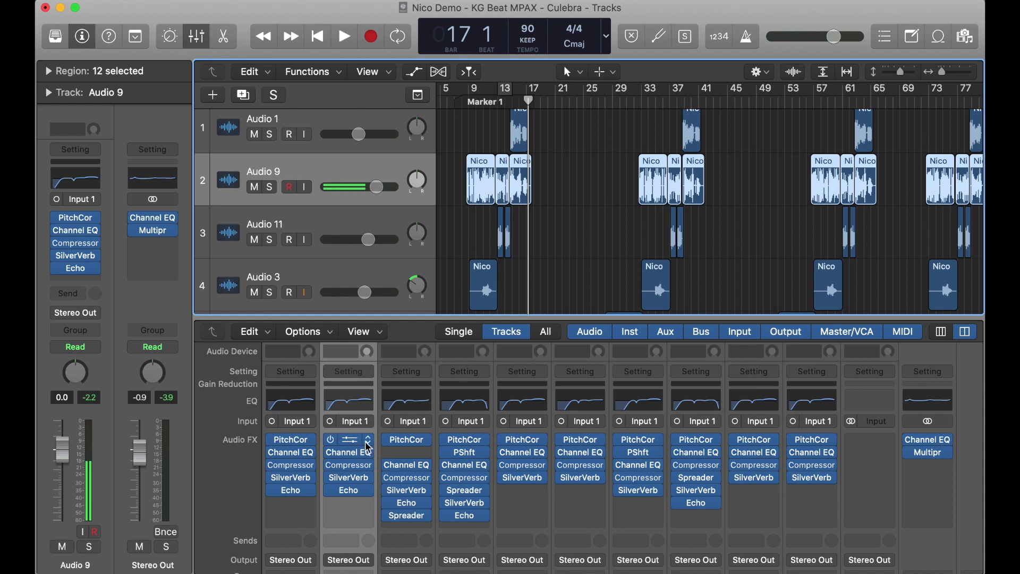
{"action": "mouse_move", "coordinate": [346, 444]}
{"action": "left_click", "coordinate": [345, 444]}
{"action": "mouse_move", "coordinate": [371, 446]}
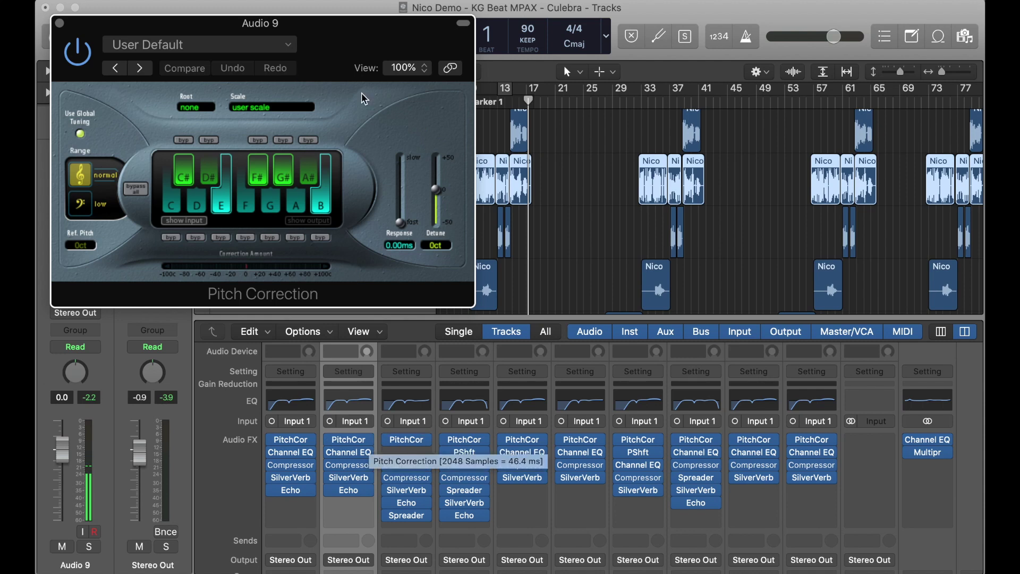
{"action": "left_click_drag", "start_coordinate": [365, 48], "coordinate": [429, 150]}
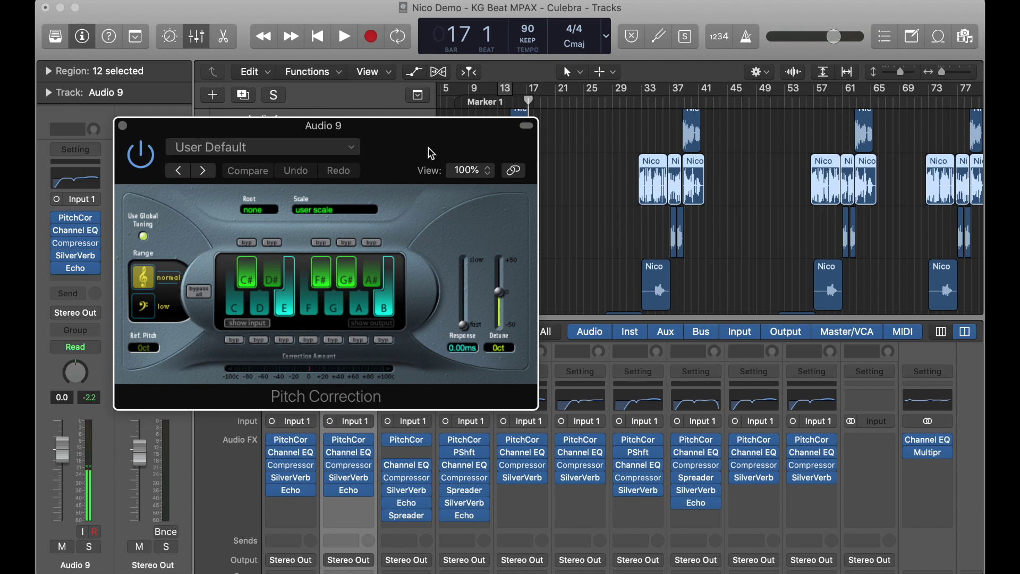
{"action": "left_click_drag", "start_coordinate": [439, 160], "coordinate": [422, 203]}
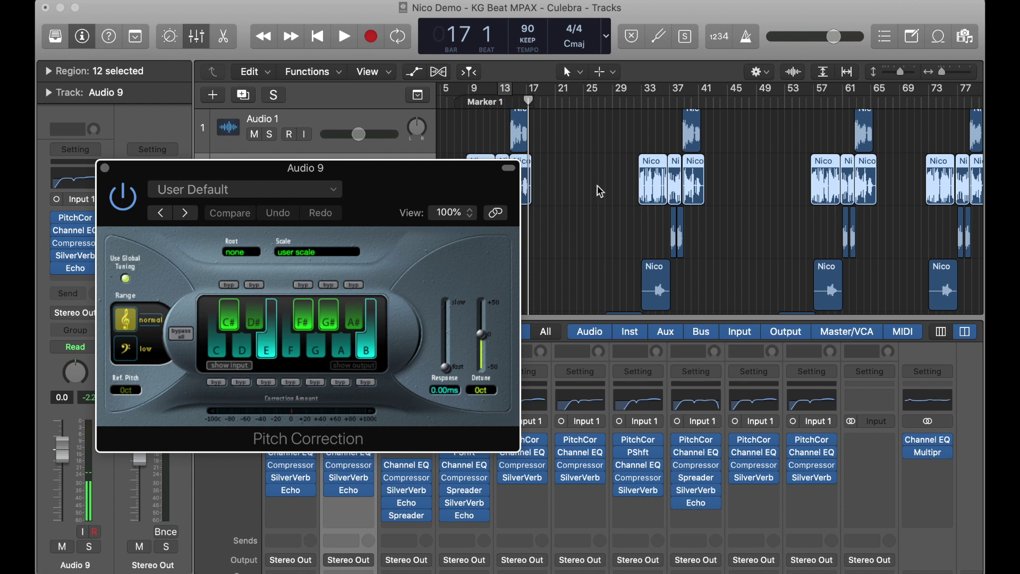
{"action": "left_click_drag", "start_coordinate": [439, 175], "coordinate": [347, 155]}
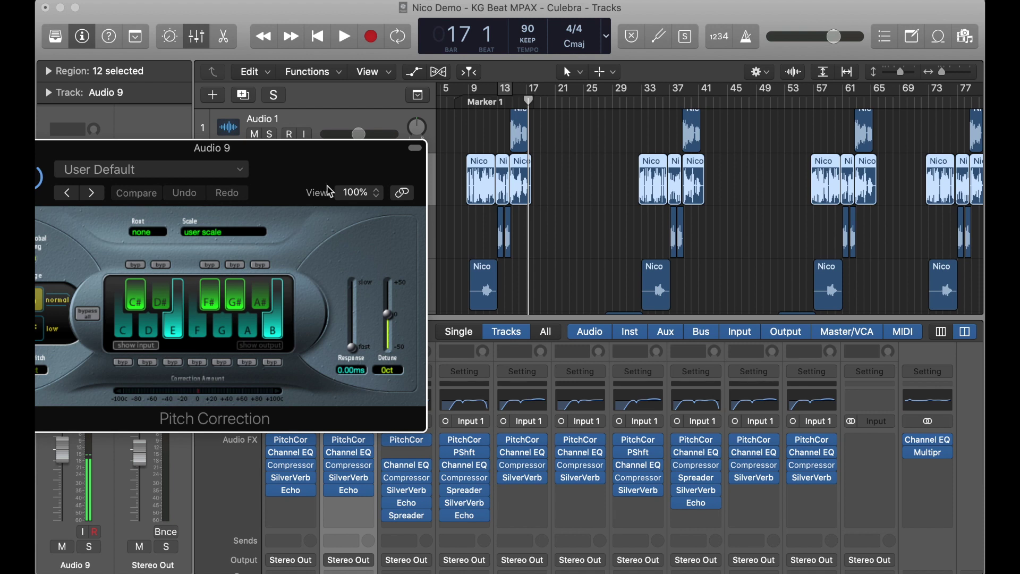
{"action": "left_click_drag", "start_coordinate": [321, 163], "coordinate": [350, 158]}
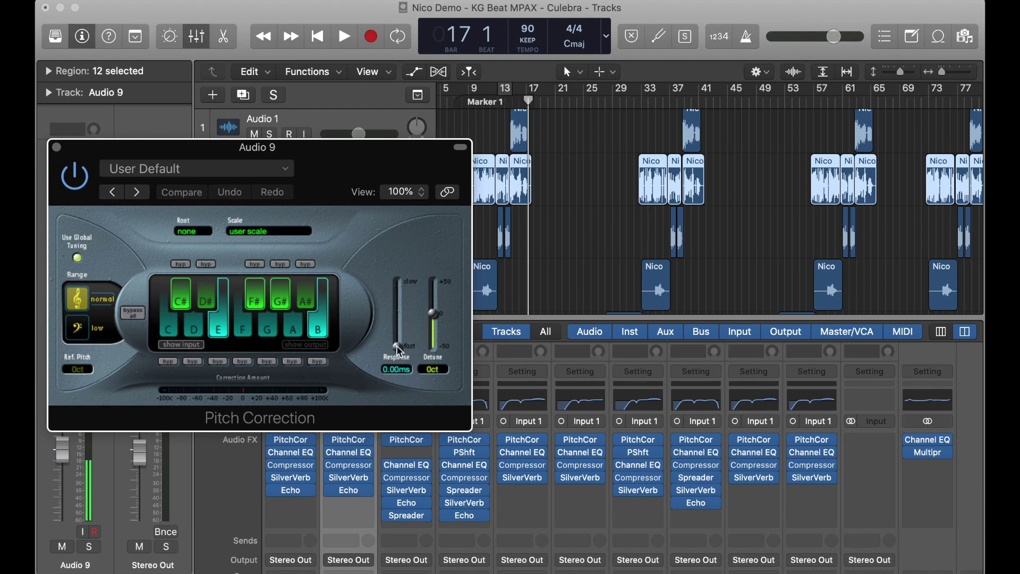
{"action": "left_click_drag", "start_coordinate": [382, 169], "coordinate": [408, 164]}
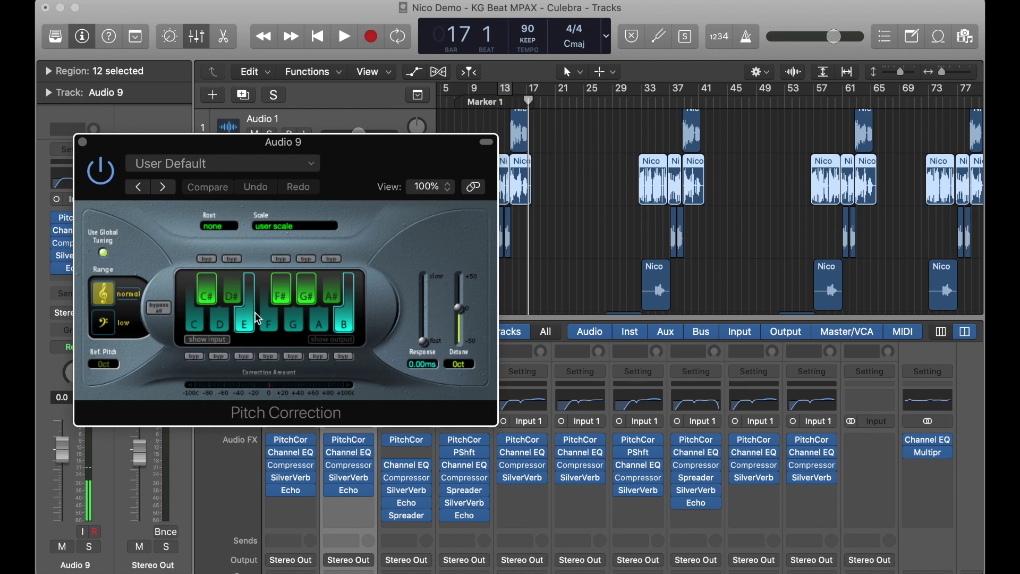
{"action": "left_click", "coordinate": [244, 328]}
{"action": "left_click_drag", "start_coordinate": [385, 164], "coordinate": [457, 133]}
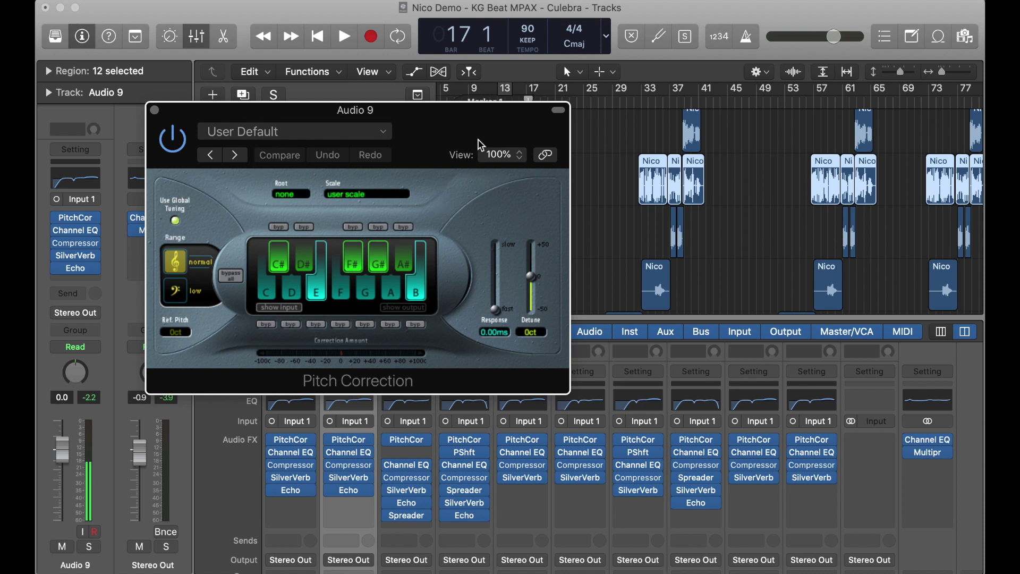
{"action": "left_click_drag", "start_coordinate": [482, 130], "coordinate": [396, 135]}
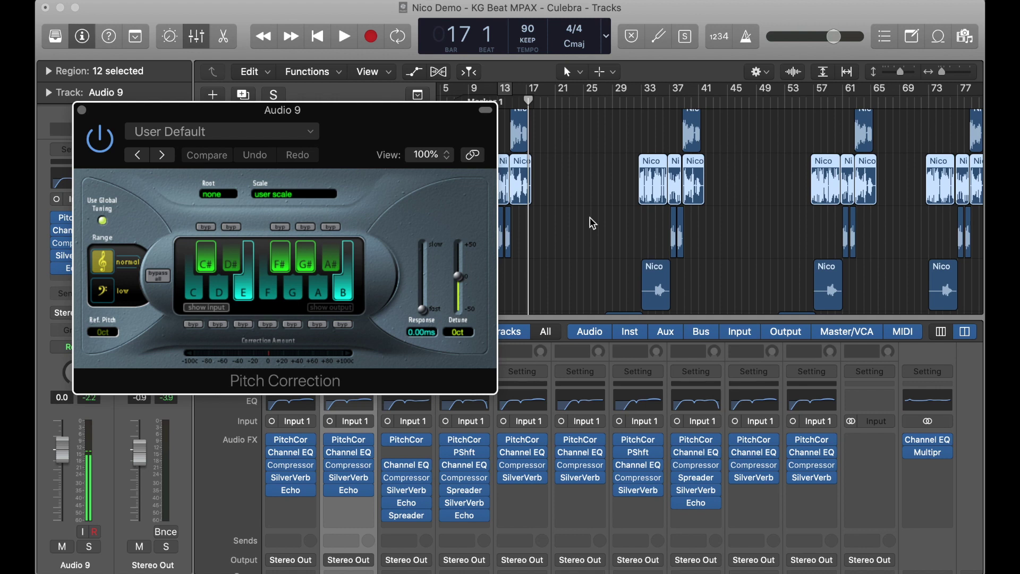
Look over the tracks down to the beat and close the Audio 9 Pitch Correction plug-in.
{"action": "scroll", "coordinate": [593, 223], "scroll_direction": "down", "scroll_amount": 10}
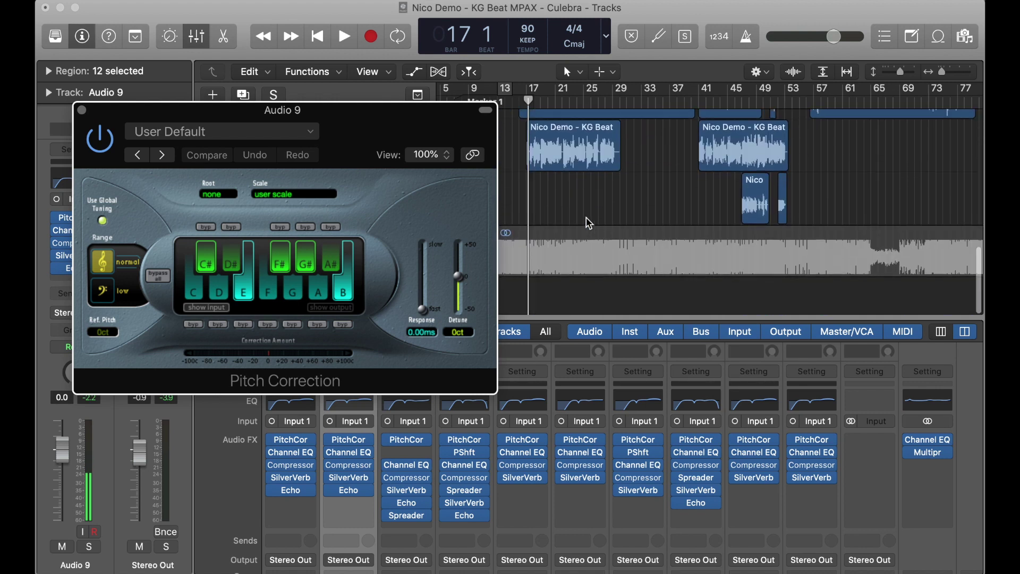
{"action": "scroll", "coordinate": [547, 212], "scroll_direction": "up", "scroll_amount": 5}
{"action": "scroll", "coordinate": [550, 214], "scroll_direction": "up", "scroll_amount": 5}
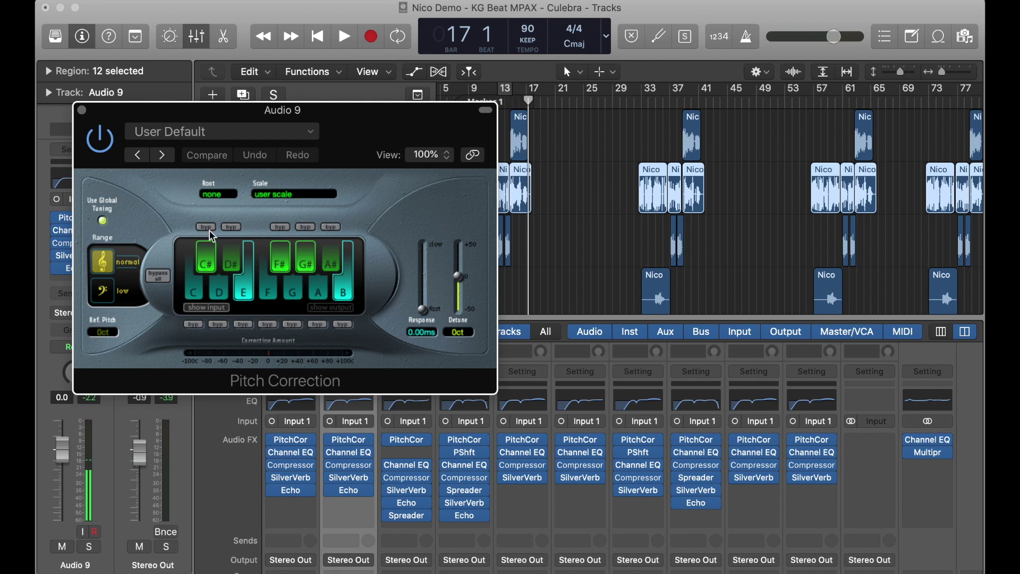
{"action": "left_click", "coordinate": [82, 111]}
Open the Channel EQ of the Audio 1 channel, browse its Voice presets without changing the setting, and close the plug-in.
{"action": "mouse_move", "coordinate": [295, 457]}
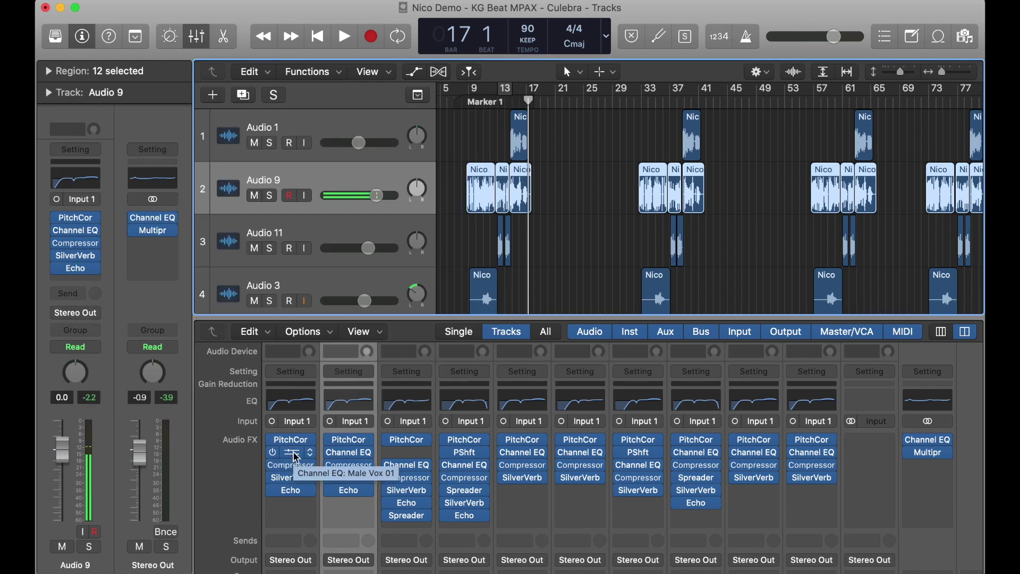
{"action": "left_click", "coordinate": [295, 457]}
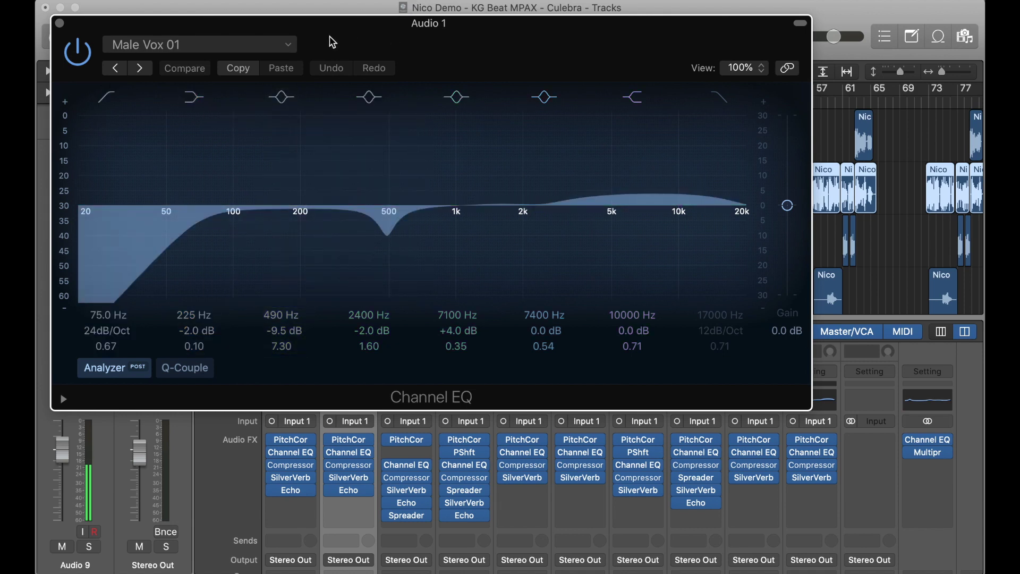
{"action": "left_click", "coordinate": [291, 43]}
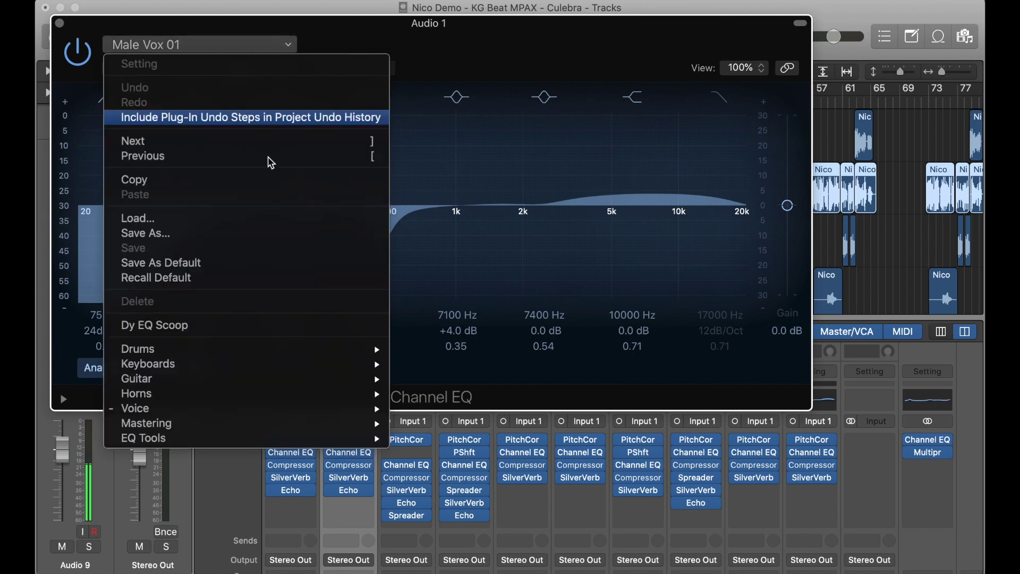
{"action": "mouse_move", "coordinate": [254, 412]}
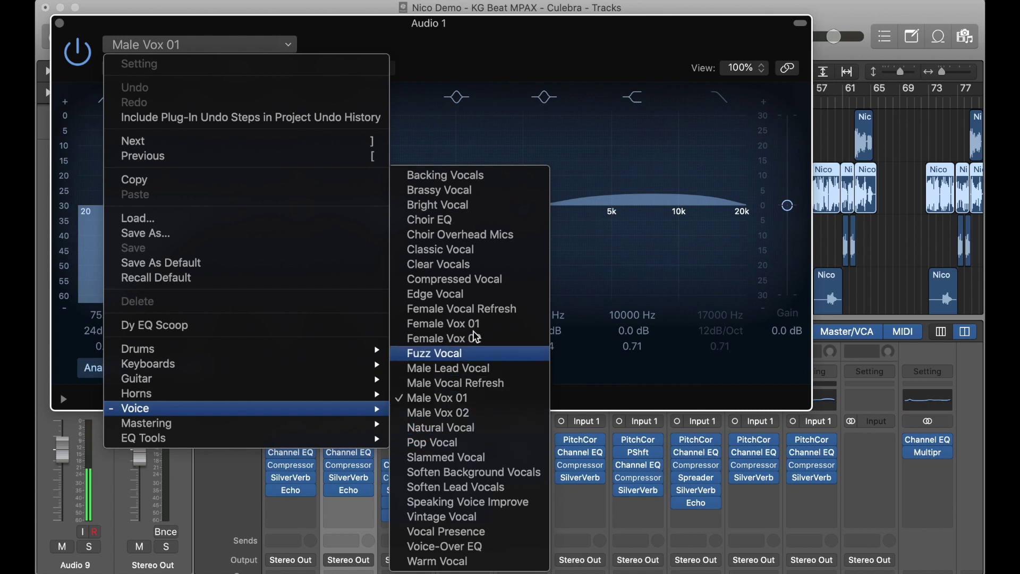
{"action": "left_click", "coordinate": [512, 24]}
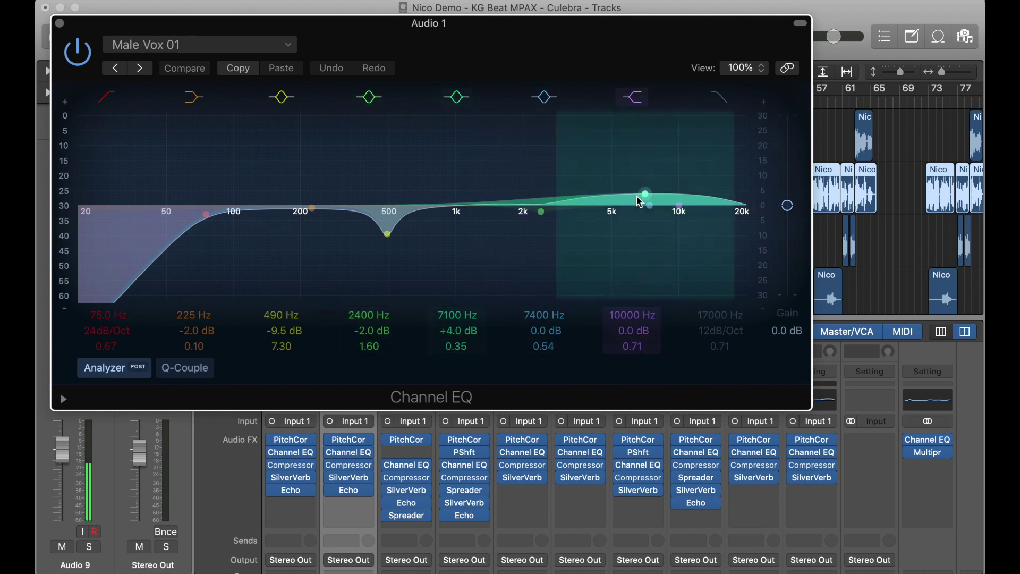
{"action": "left_click", "coordinate": [61, 24]}
Open the Compressor of the Audio 1 channel, examine its preset and dial settings, and close it.
{"action": "mouse_move", "coordinate": [298, 455]}
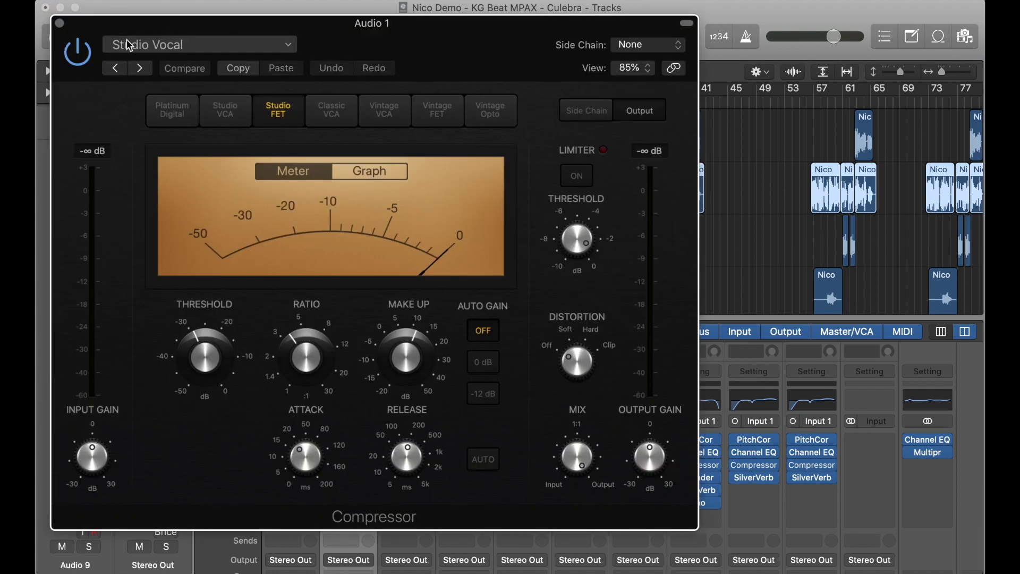
{"action": "mouse_move", "coordinate": [223, 325]}
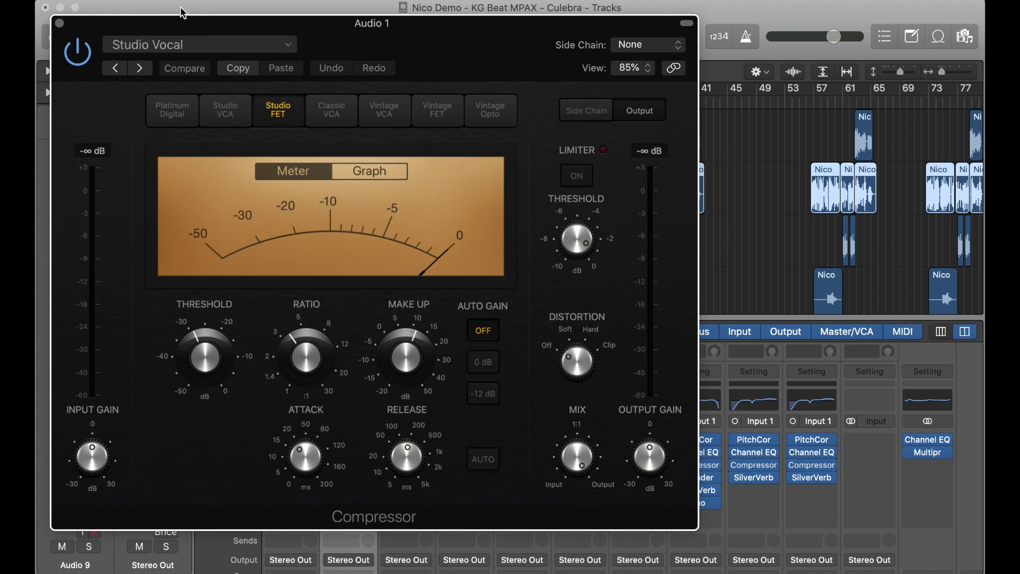
{"action": "left_click", "coordinate": [59, 23]}
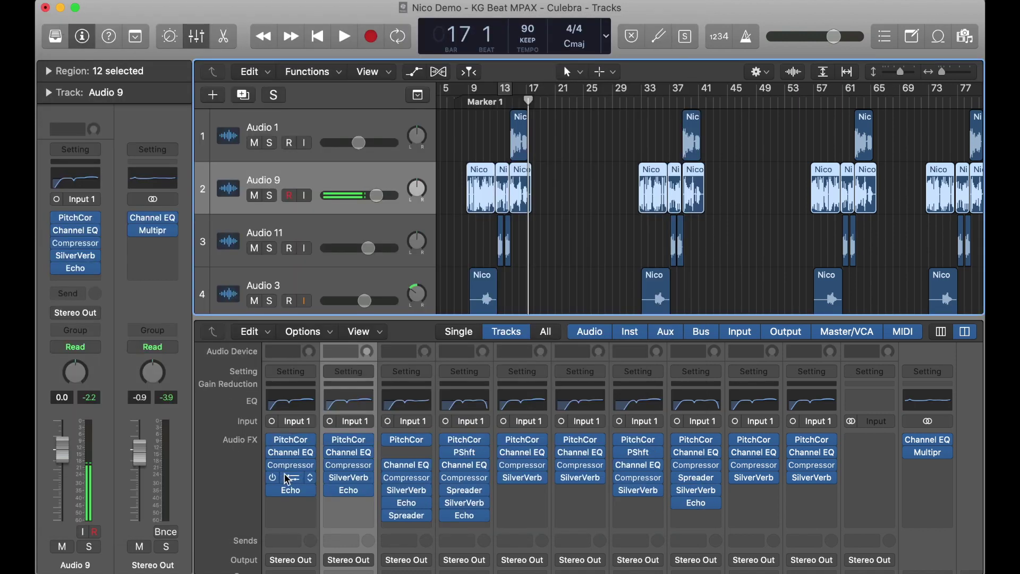
Open the SilverVerb of the Audio 1 channel, examine its room, modulation and output settings, and close it.
{"action": "mouse_move", "coordinate": [294, 469]}
{"action": "left_click", "coordinate": [290, 477]}
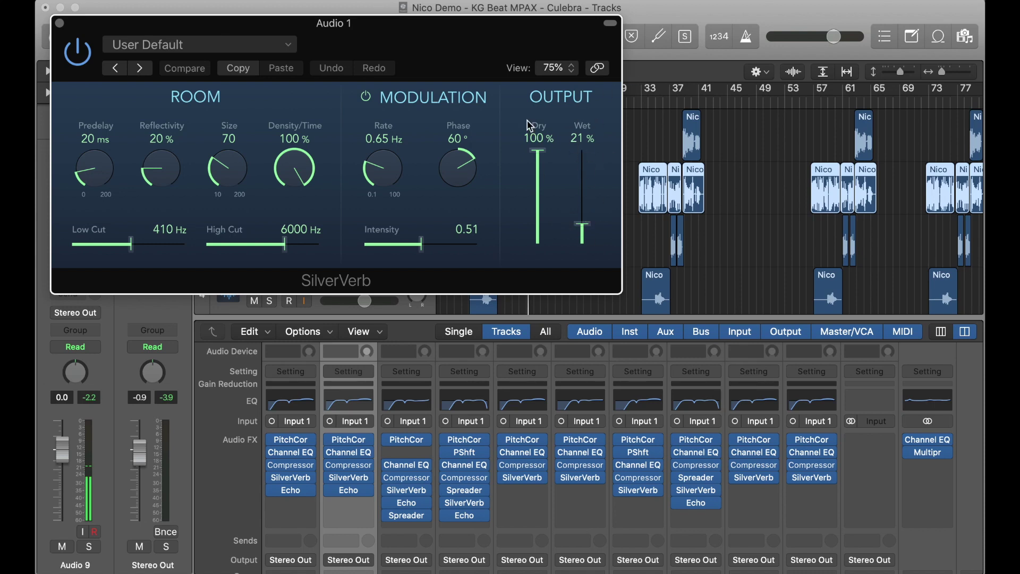
{"action": "left_click", "coordinate": [60, 24]}
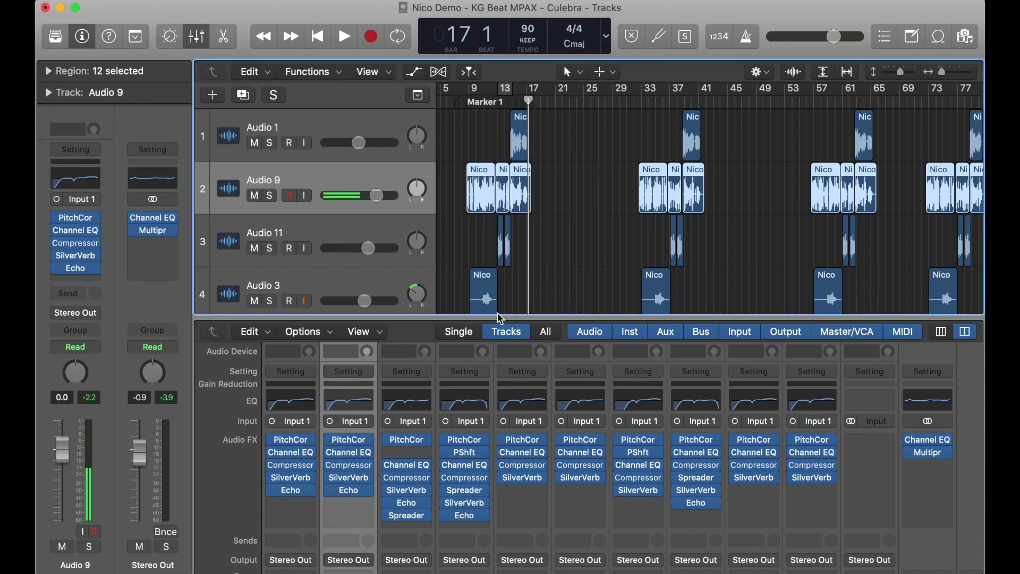
Look through the vocal tracks in the arrangement down to Audio 5 and return to Audio 9.
{"action": "scroll", "coordinate": [504, 247], "scroll_direction": "down", "scroll_amount": 1}
{"action": "scroll", "coordinate": [588, 253], "scroll_direction": "down", "scroll_amount": 3}
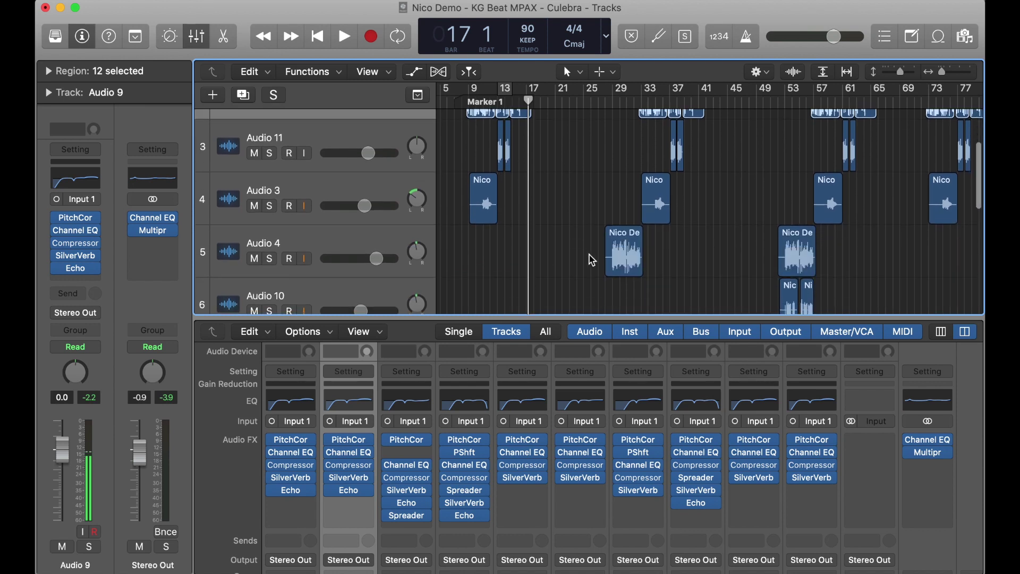
{"action": "scroll", "coordinate": [590, 255], "scroll_direction": "up", "scroll_amount": 1}
{"action": "scroll", "coordinate": [589, 255], "scroll_direction": "down", "scroll_amount": 5}
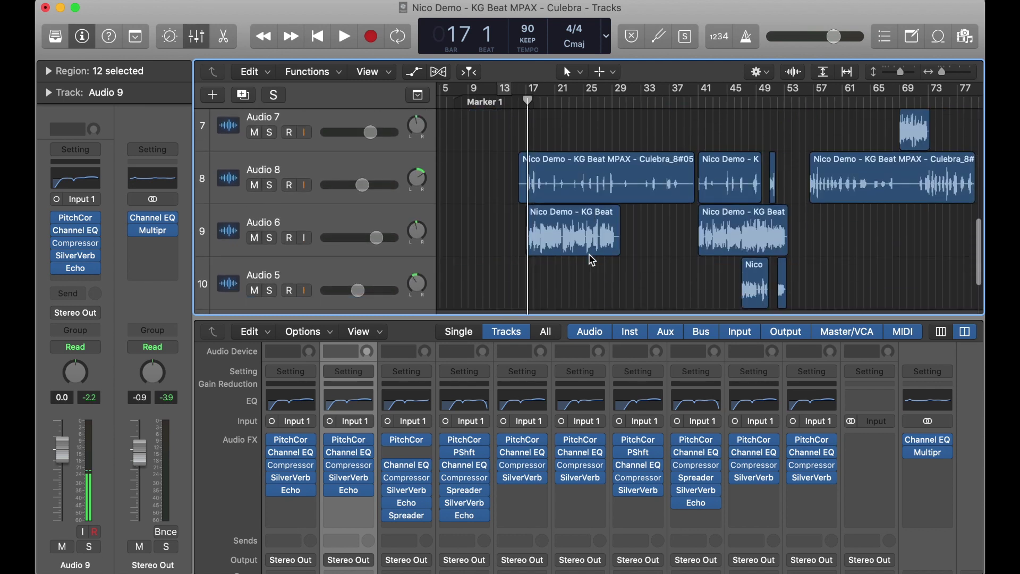
{"action": "scroll", "coordinate": [589, 253], "scroll_direction": "up", "scroll_amount": 6}
{"action": "scroll", "coordinate": [588, 253], "scroll_direction": "down", "scroll_amount": 2}
{"action": "scroll", "coordinate": [589, 253], "scroll_direction": "up", "scroll_amount": 1}
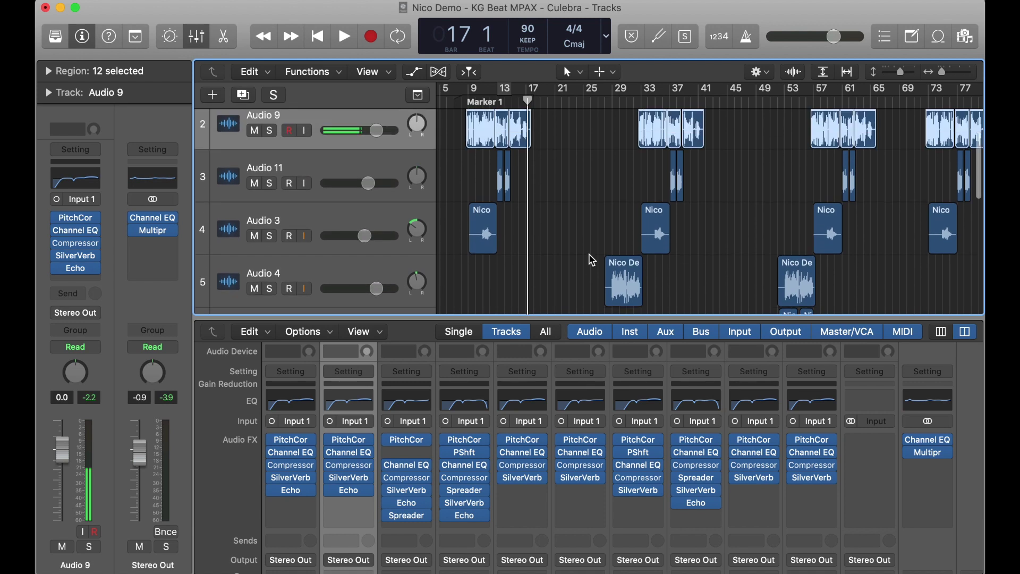
{"action": "scroll", "coordinate": [589, 253], "scroll_direction": "up", "scroll_amount": 1}
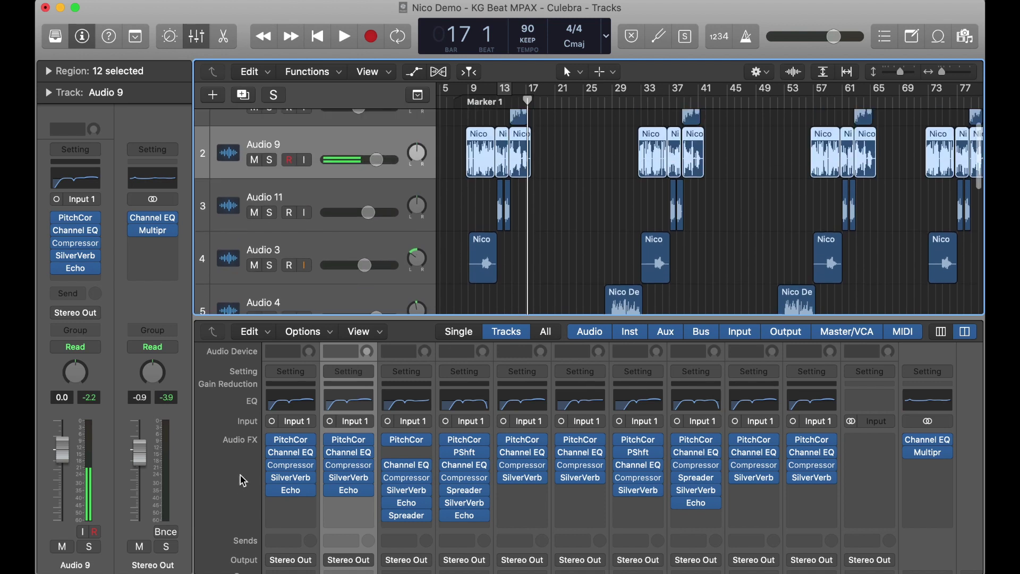
Open the Echo plug-in of the Audio 1 channel, examine its note, feedback and wet settings, and close it.
{"action": "left_click", "coordinate": [296, 489]}
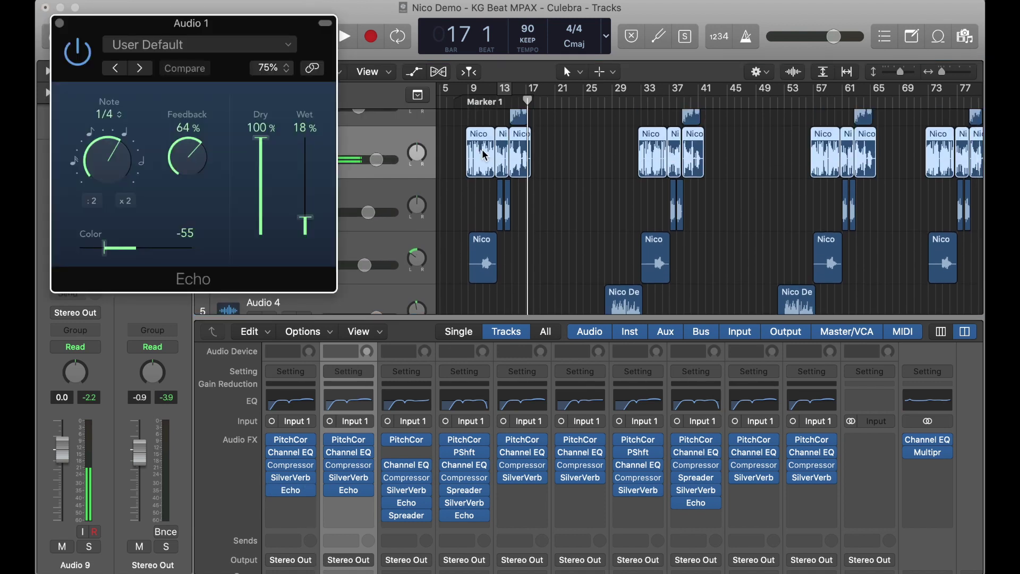
{"action": "left_click", "coordinate": [66, 24]}
{"action": "left_click", "coordinate": [291, 489]}
{"action": "left_click", "coordinate": [60, 23]}
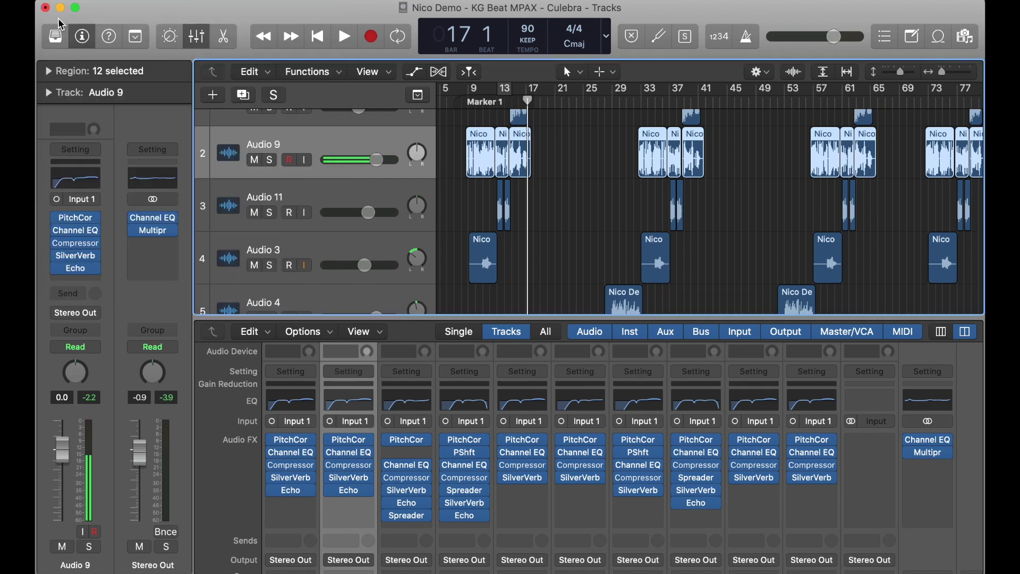
Browse the plug-in choices for the Audio 1 Echo slot to Delay > Echo and its Stereo and Dual Mono variants, keeping the current plug-in.
{"action": "left_click", "coordinate": [312, 495]}
{"action": "mouse_move", "coordinate": [324, 518]}
{"action": "mouse_move", "coordinate": [491, 528]}
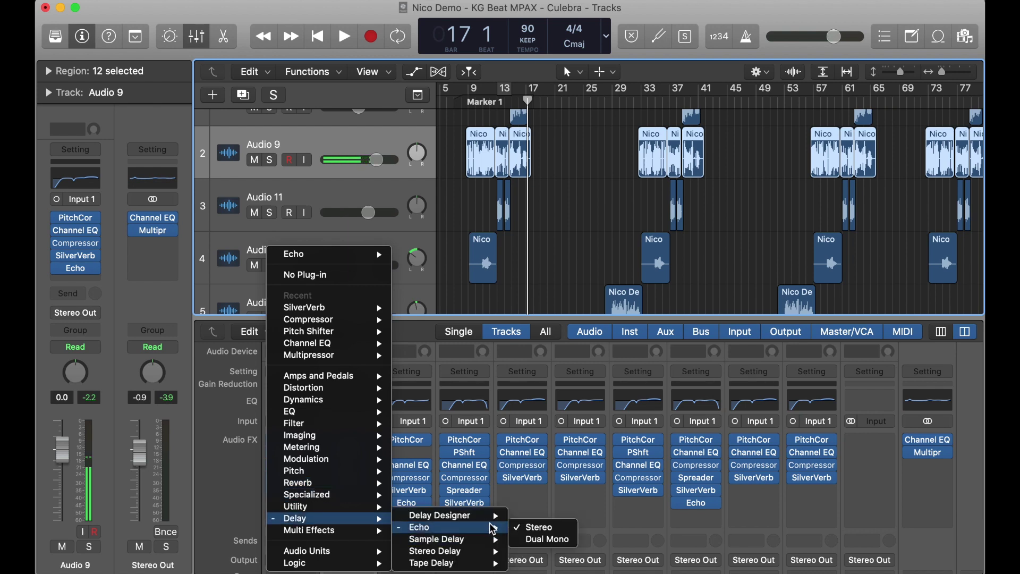
{"action": "left_click", "coordinate": [550, 529]}
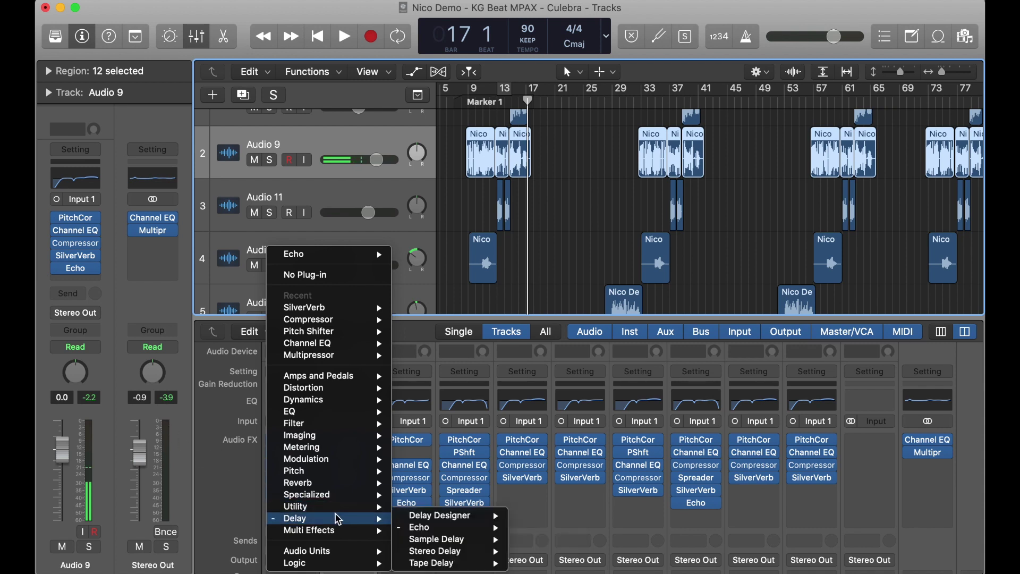
{"action": "mouse_move", "coordinate": [495, 528]}
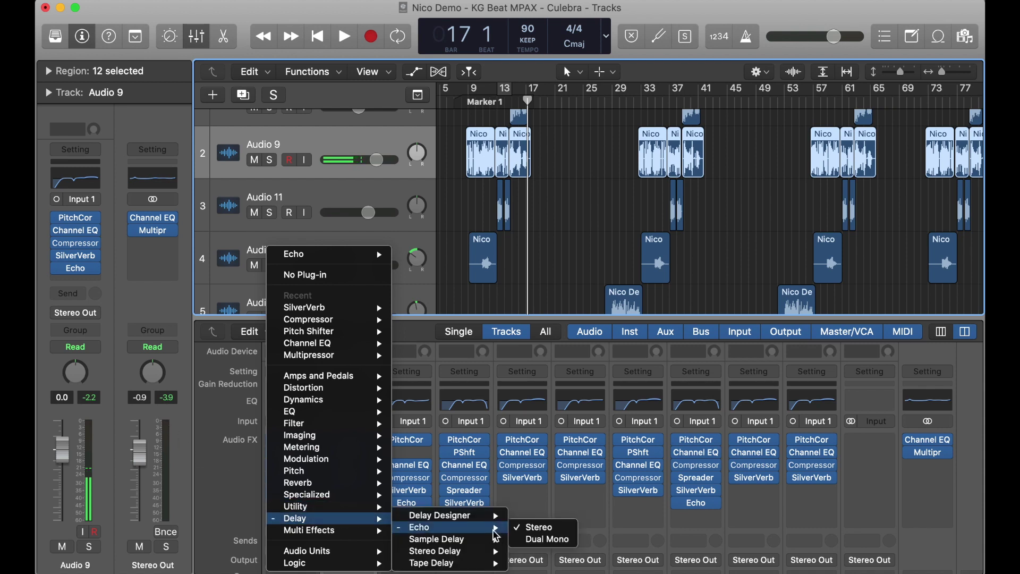
{"action": "left_click", "coordinate": [569, 540]}
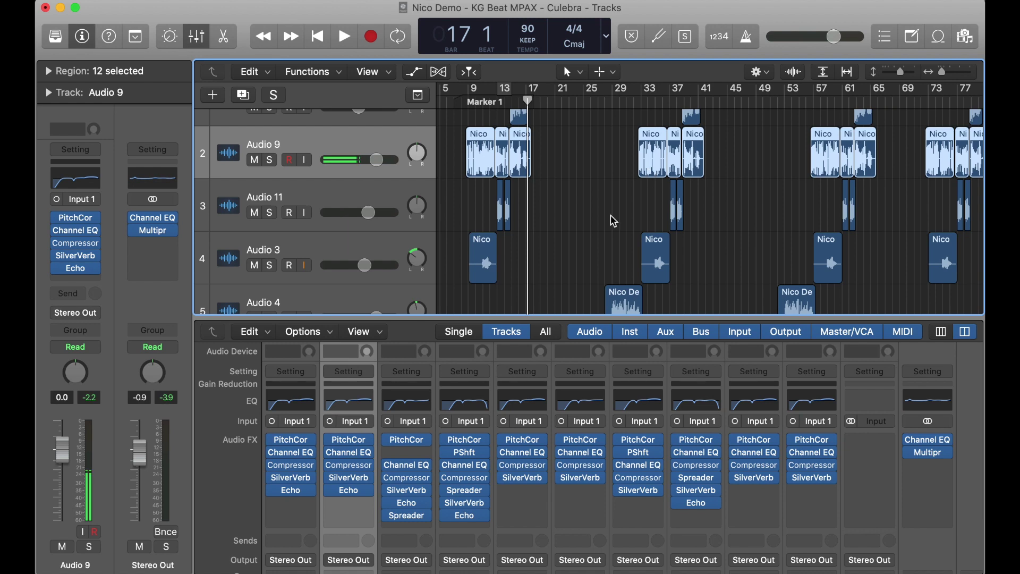
Find the Stereo Out channel in the mixer and examine its Channel EQ and Multipressor plug-ins, closing each one.
{"action": "scroll", "coordinate": [579, 457], "scroll_direction": "down", "scroll_amount": 3}
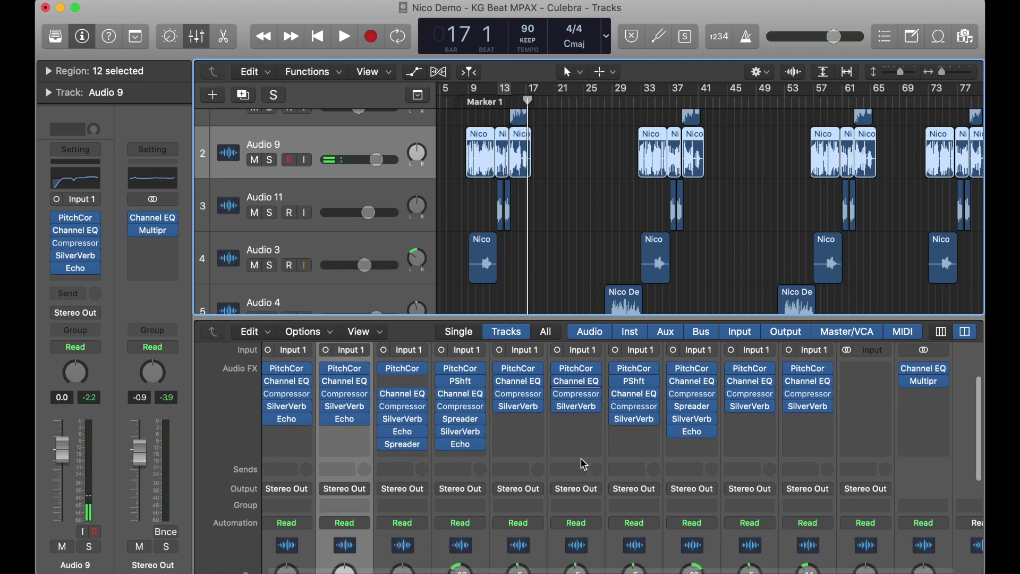
{"action": "scroll", "coordinate": [584, 463], "scroll_direction": "right", "scroll_amount": 3}
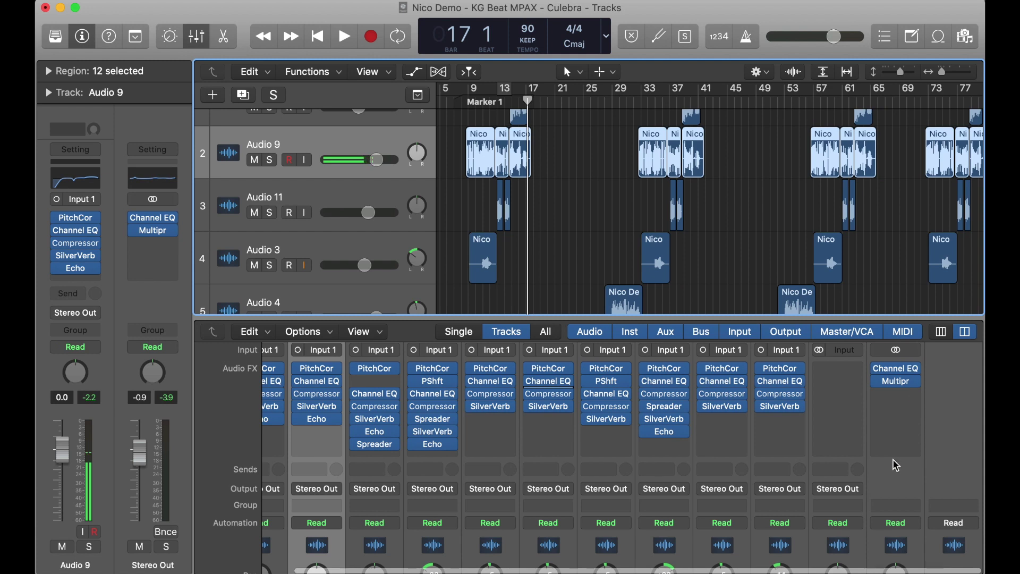
{"action": "scroll", "coordinate": [896, 465], "scroll_direction": "down", "scroll_amount": 8}
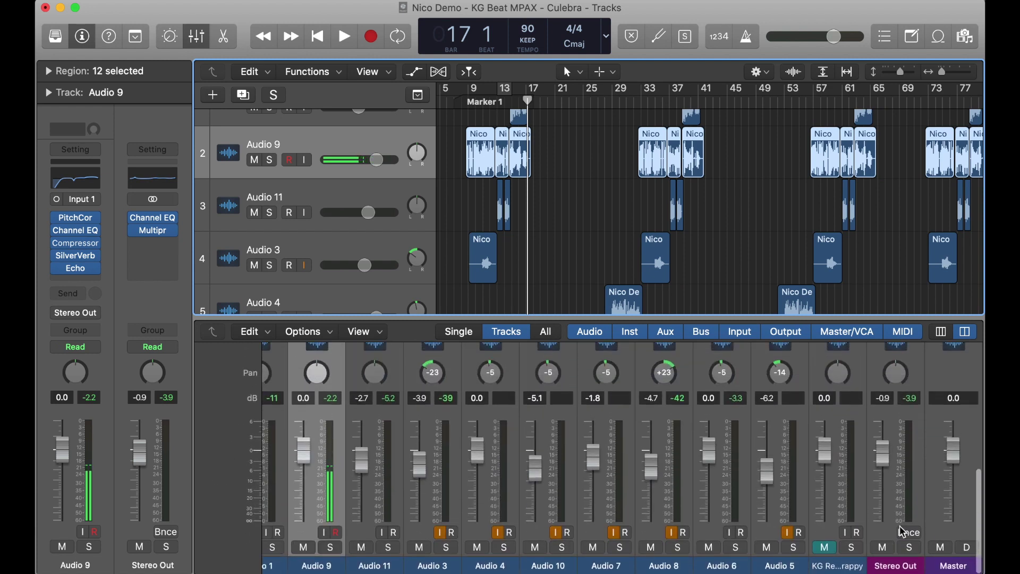
{"action": "scroll", "coordinate": [903, 531], "scroll_direction": "up", "scroll_amount": 8}
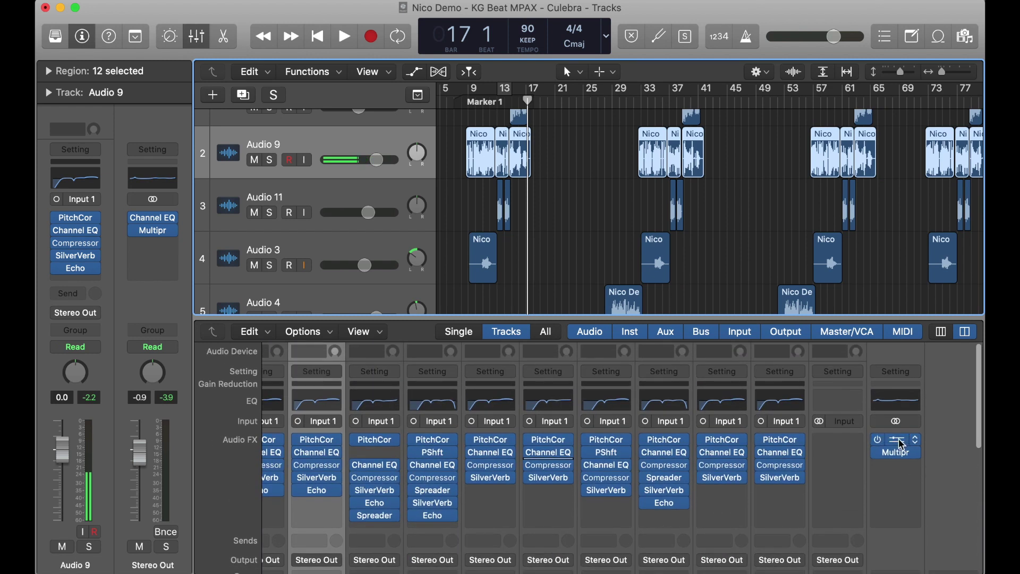
{"action": "left_click", "coordinate": [897, 440]}
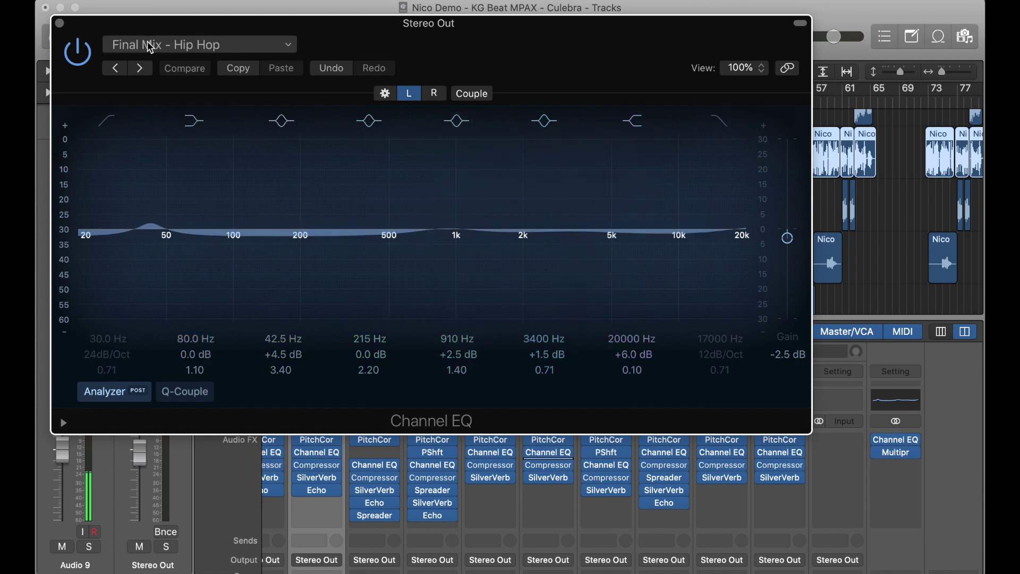
{"action": "left_click", "coordinate": [60, 23]}
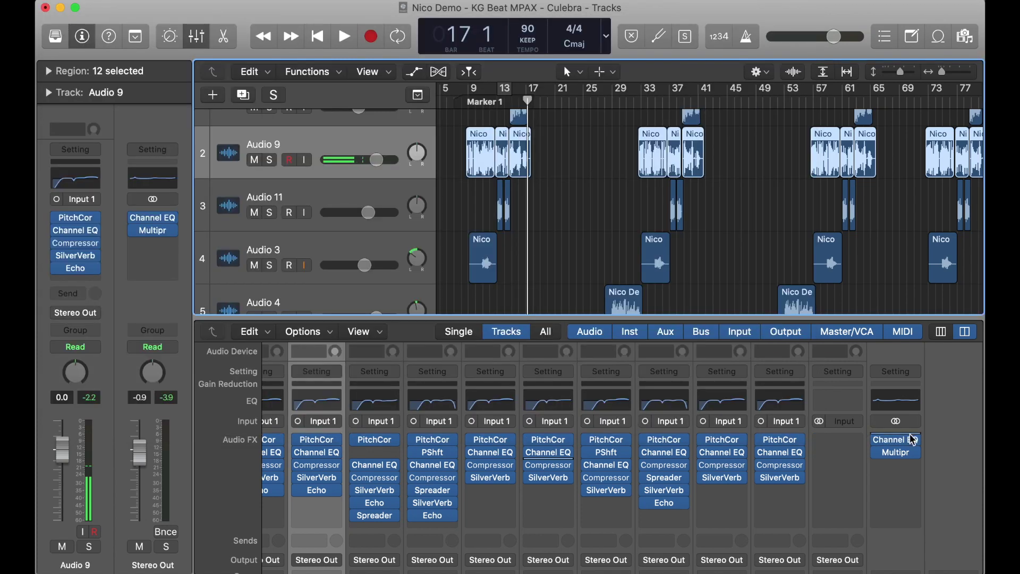
{"action": "left_click", "coordinate": [896, 452]}
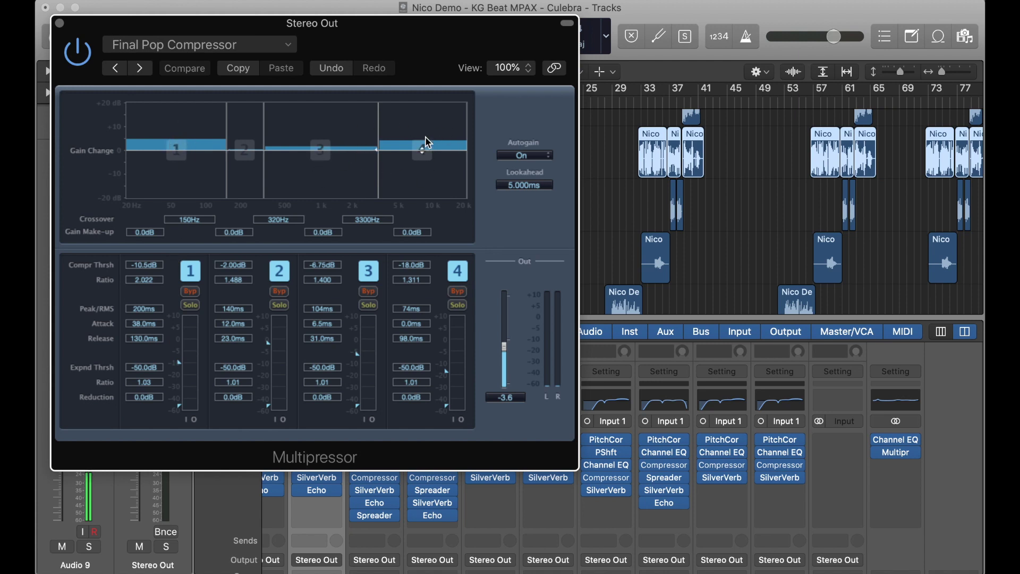
{"action": "left_click", "coordinate": [60, 23]}
{"action": "scroll", "coordinate": [645, 246], "scroll_direction": "down", "scroll_amount": 3}
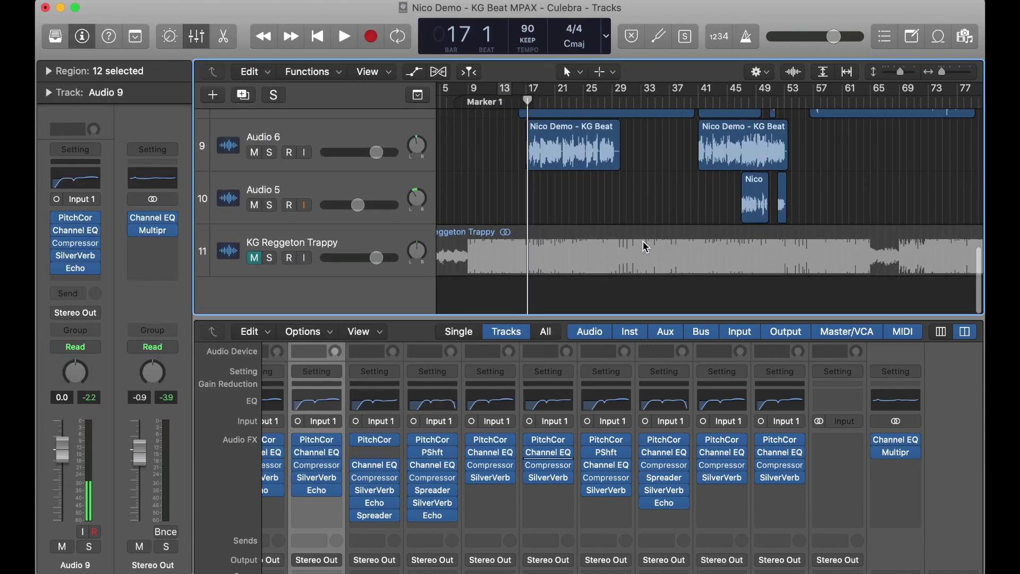
{"action": "scroll", "coordinate": [646, 247], "scroll_direction": "up", "scroll_amount": 4}
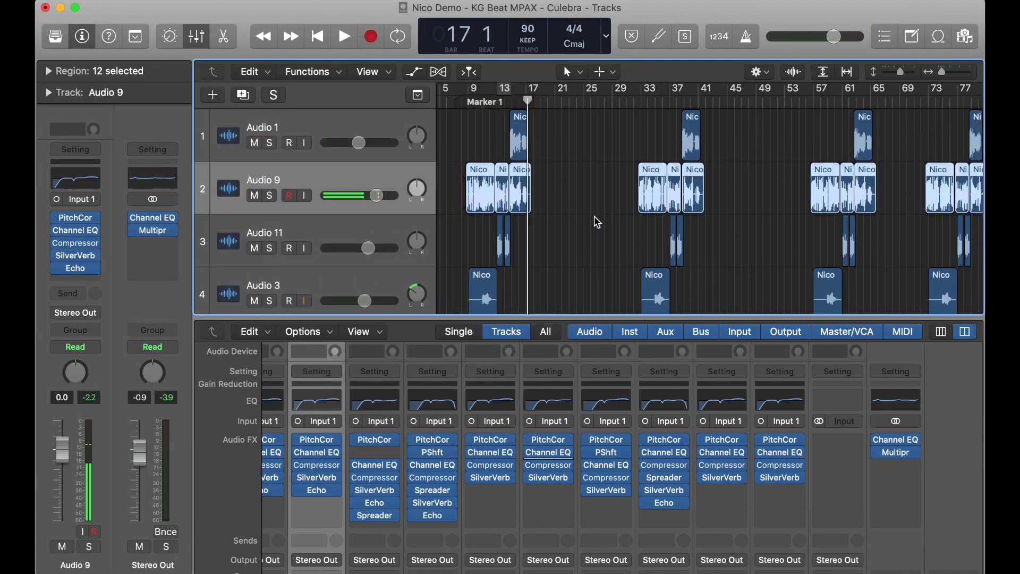
{"action": "key", "text": "super+Right"}
{"action": "key", "text": "super+Right"}
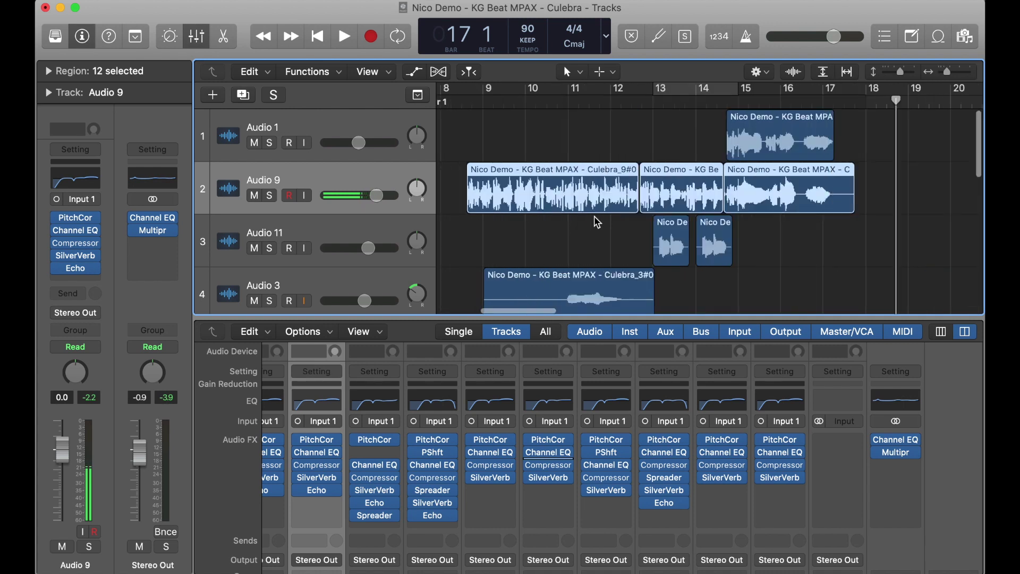
{"action": "key", "text": "super+Left"}
{"action": "key", "text": "super+Left"}
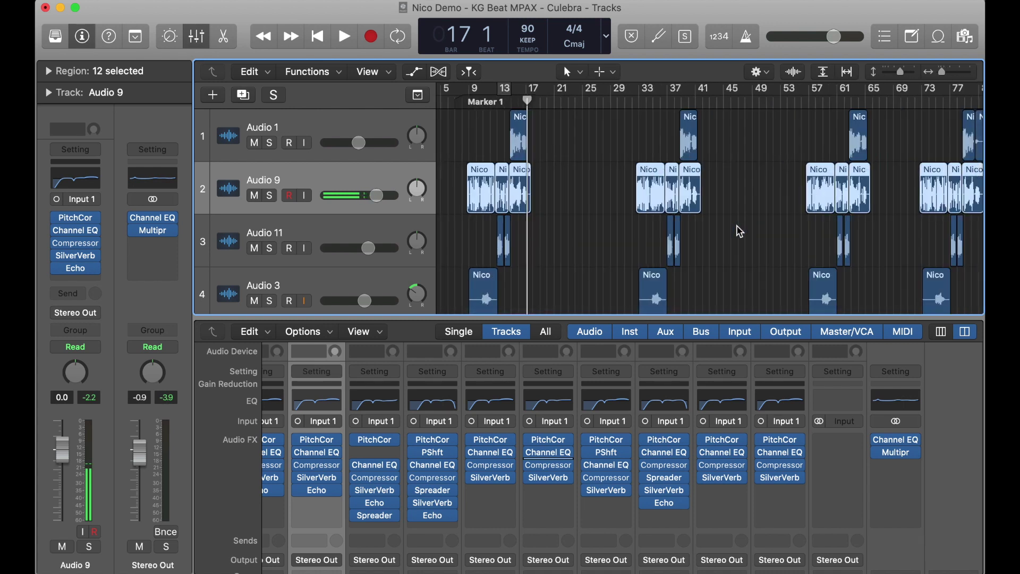